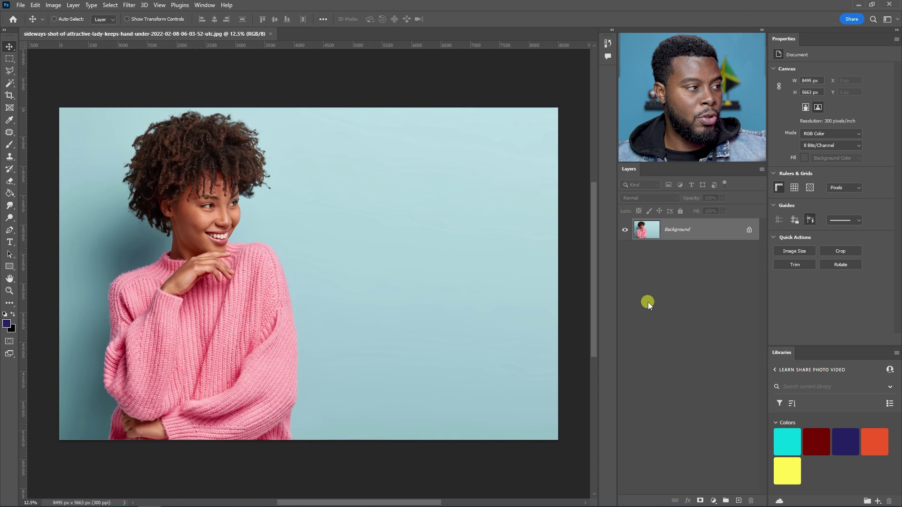
{"action": "left_click", "coordinate": [21, 5]}
{"action": "mouse_move", "coordinate": [42, 6]}
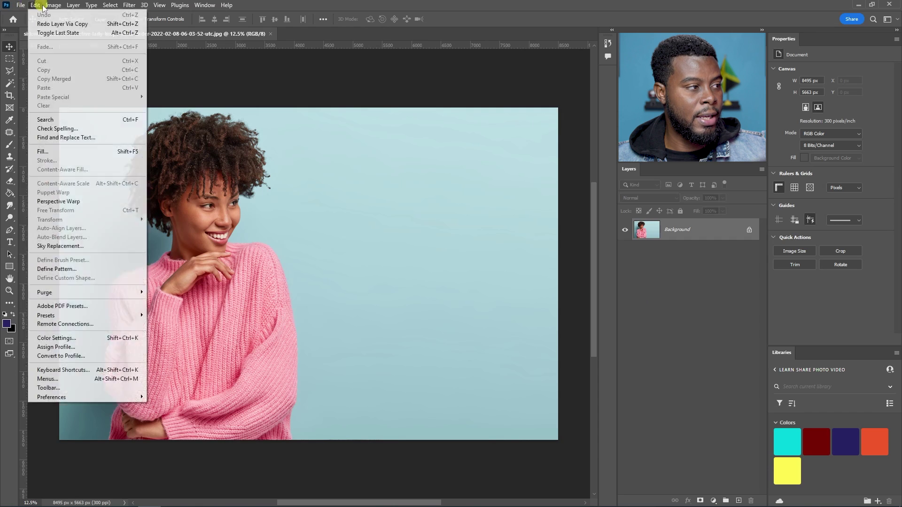
{"action": "left_click", "coordinate": [407, 72]}
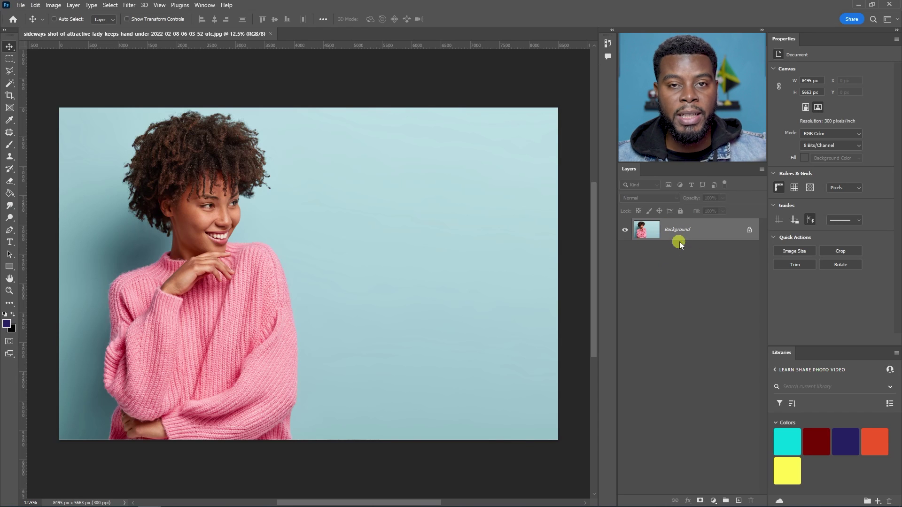
Step: Duplicate the Background layer and convert the copy to a smart object
{"action": "key", "text": "ctrl"}
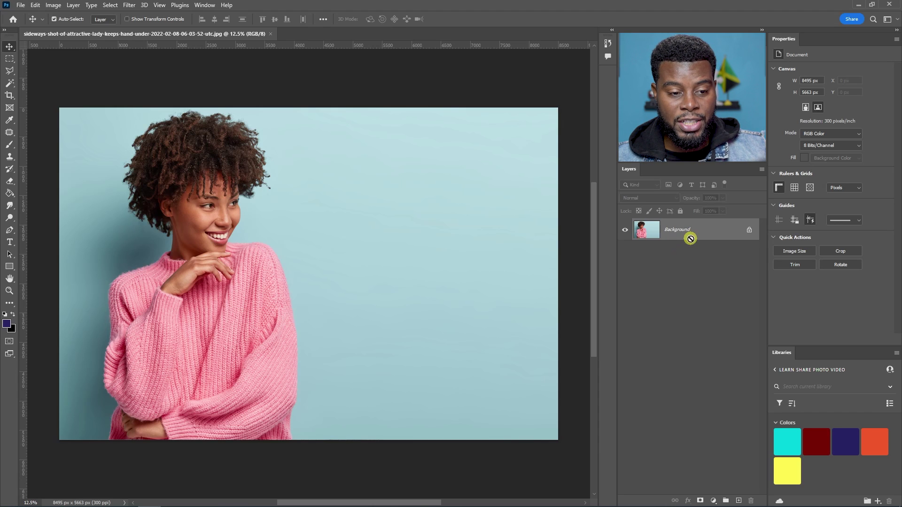
{"action": "key", "text": "ctrl+j"}
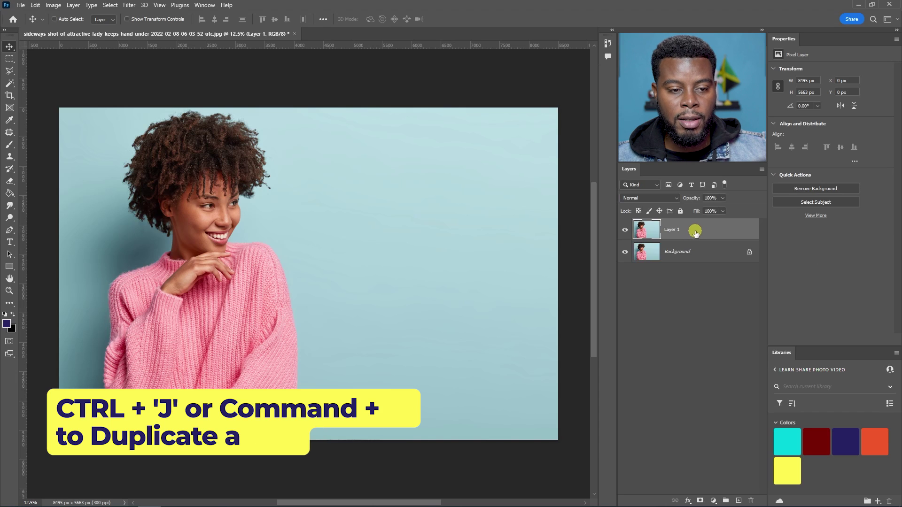
{"action": "right_click", "coordinate": [696, 232]}
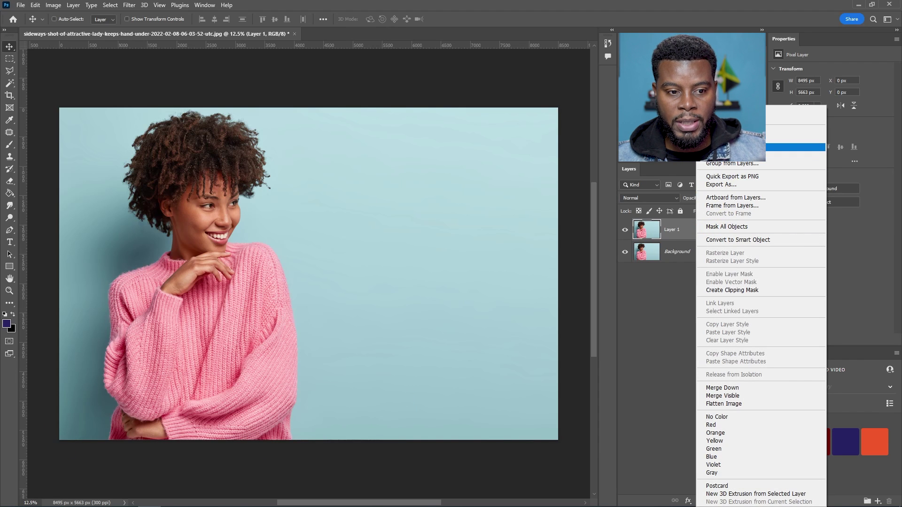
{"action": "left_click", "coordinate": [676, 234]}
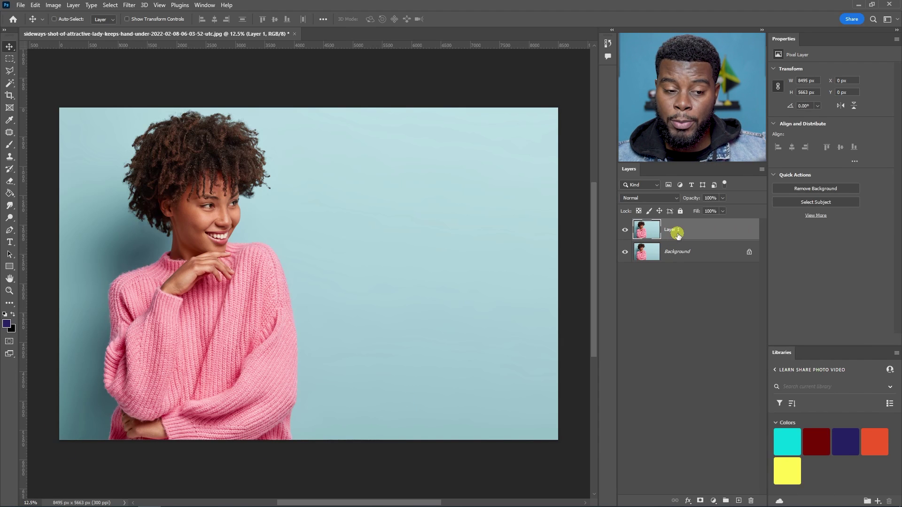
{"action": "right_click", "coordinate": [709, 233]}
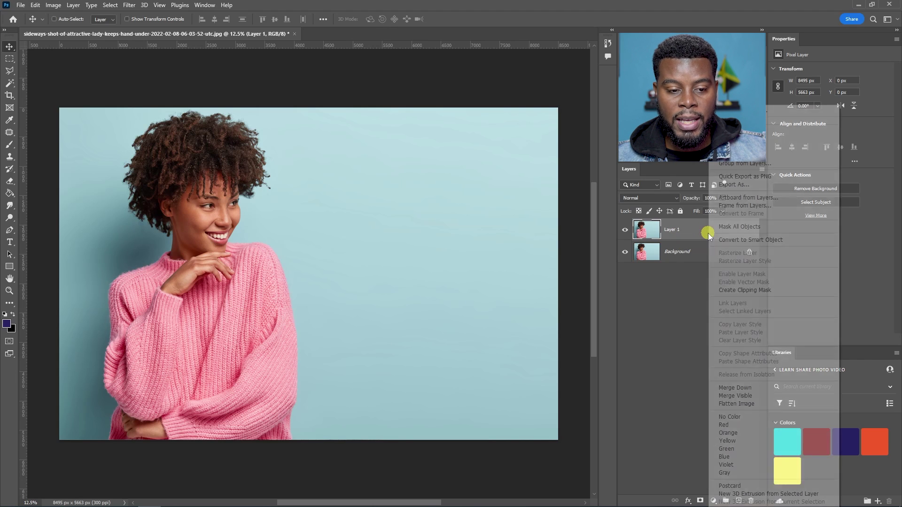
{"action": "left_click", "coordinate": [733, 241]}
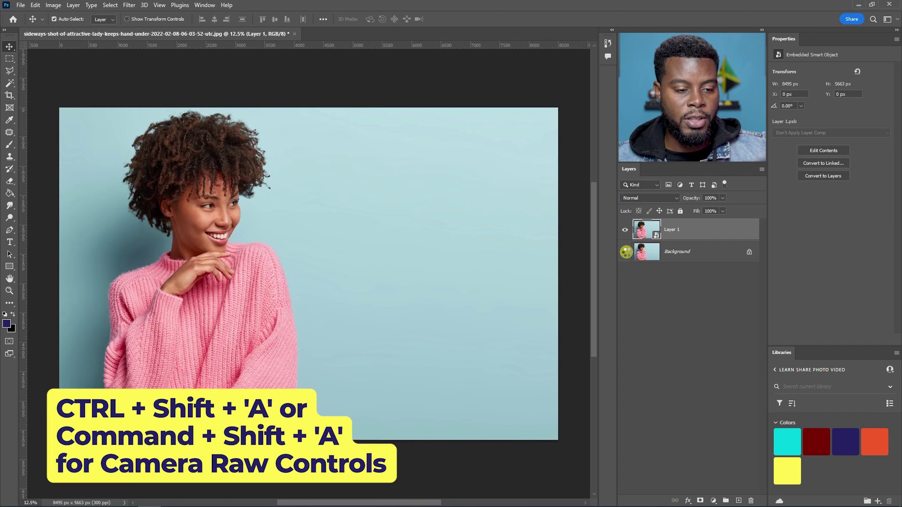
Step: Apply the Camera Raw filter to the smart object and set Temperature to -10 and Tint to +4
{"action": "key", "text": "ctrl+shift+a"}
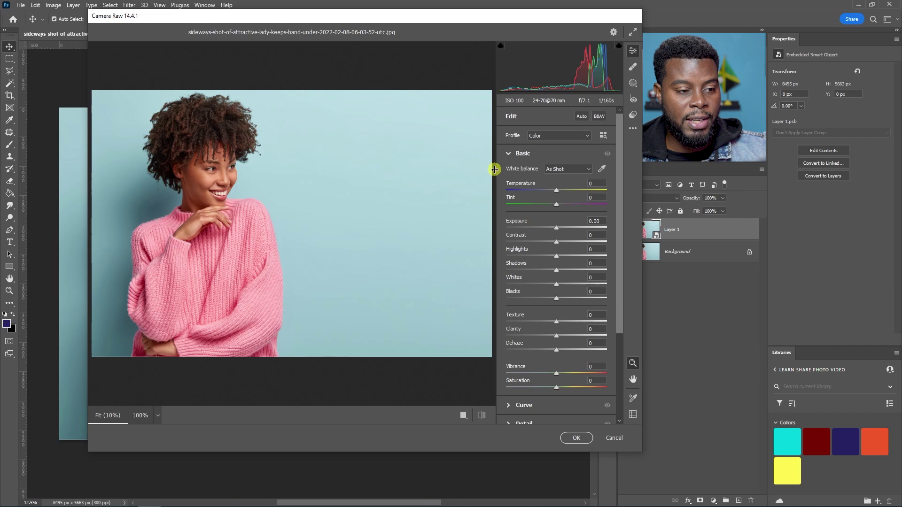
{"action": "left_click", "coordinate": [508, 155]}
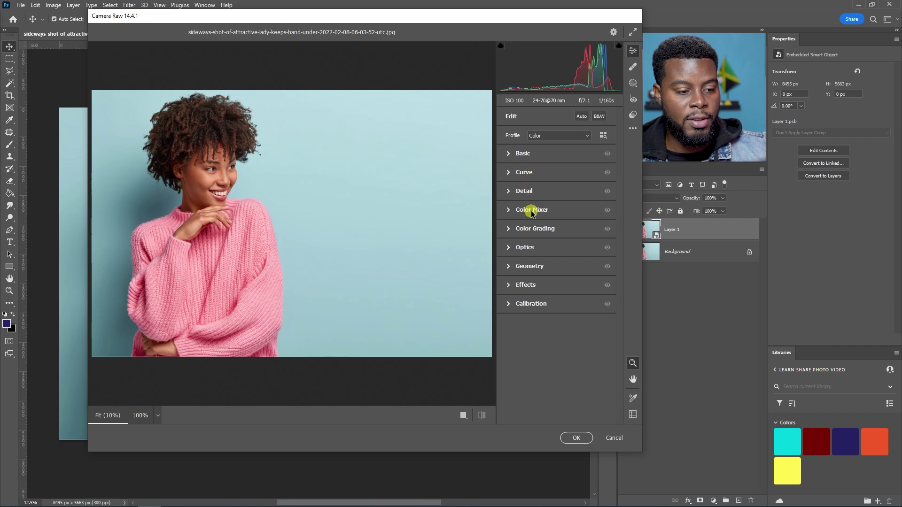
{"action": "left_click", "coordinate": [509, 156]}
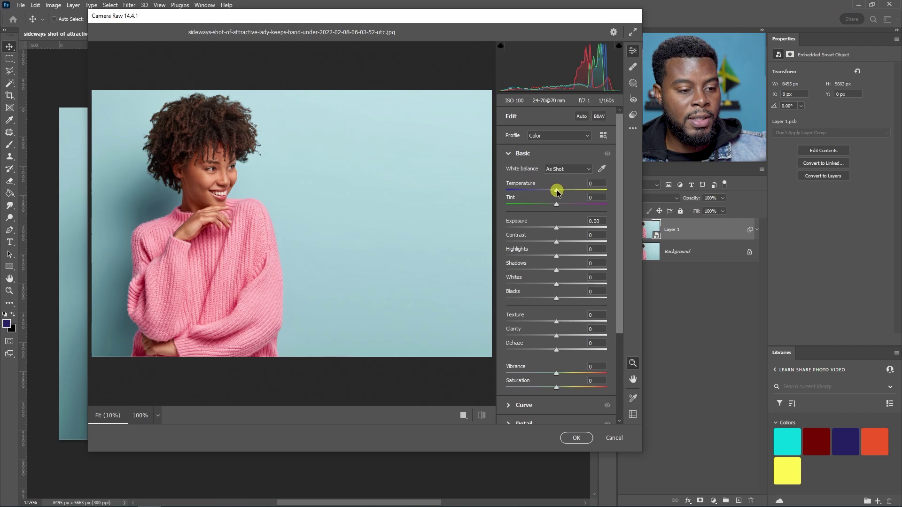
{"action": "mouse_move", "coordinate": [557, 191]}
{"action": "left_mouse_down"}
{"action": "mouse_move", "coordinate": [515, 193]}
{"action": "mouse_move", "coordinate": [601, 199]}
{"action": "mouse_move", "coordinate": [551, 195]}
{"action": "left_mouse_up"}
{"action": "left_click_drag", "start_coordinate": [556, 206], "coordinate": [556, 208]}
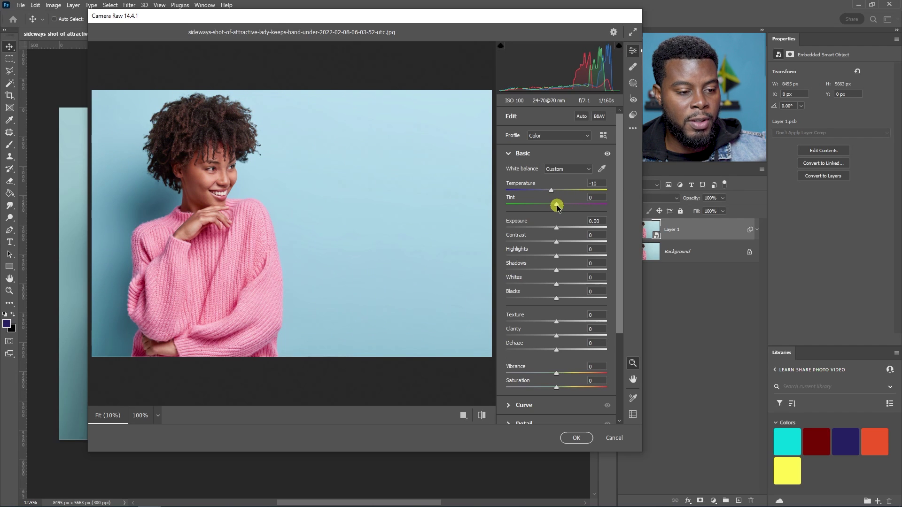
{"action": "left_click_drag", "start_coordinate": [558, 208], "coordinate": [558, 214]}
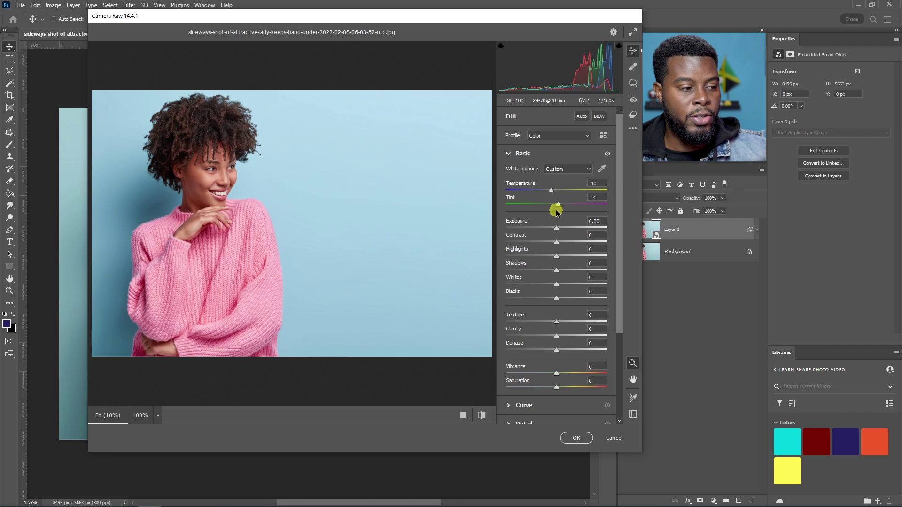
{"action": "left_click_drag", "start_coordinate": [556, 211], "coordinate": [560, 216]}
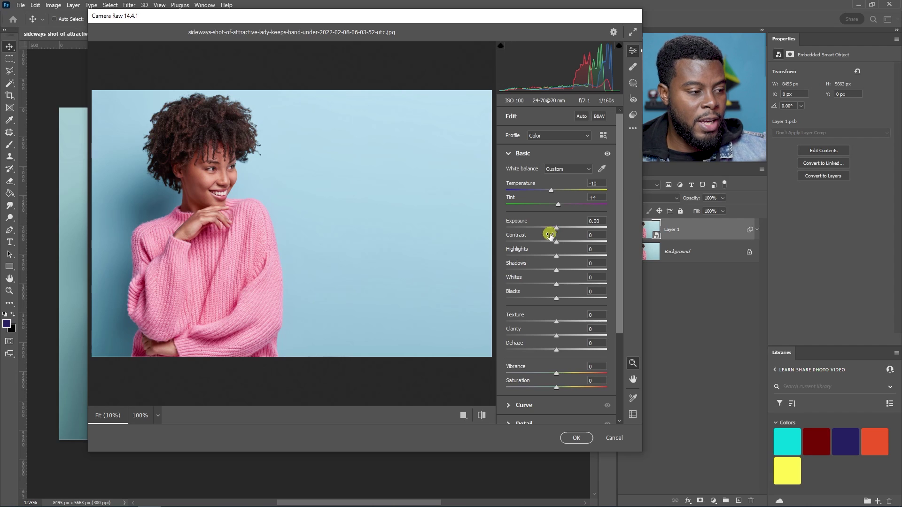
Step: Set the basic tone values to Exposure +0.20, Contrast +41, Highlights -18 and Shadows +17
{"action": "left_click_drag", "start_coordinate": [557, 230], "coordinate": [559, 231]}
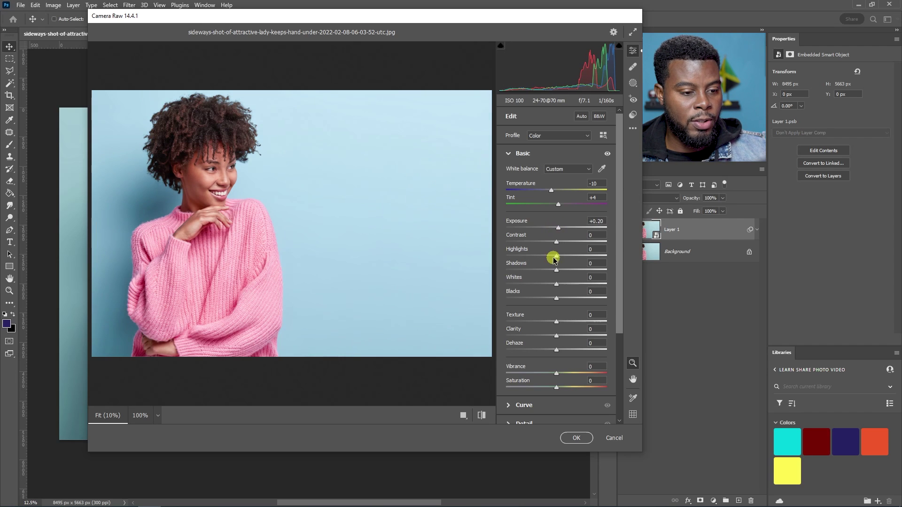
{"action": "left_click_drag", "start_coordinate": [556, 271], "coordinate": [578, 245]}
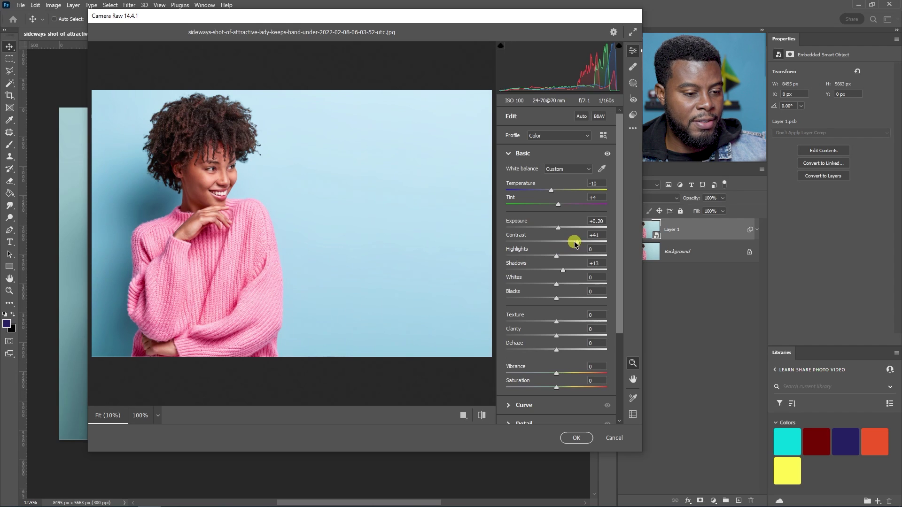
{"action": "left_click_drag", "start_coordinate": [557, 258], "coordinate": [497, 259]}
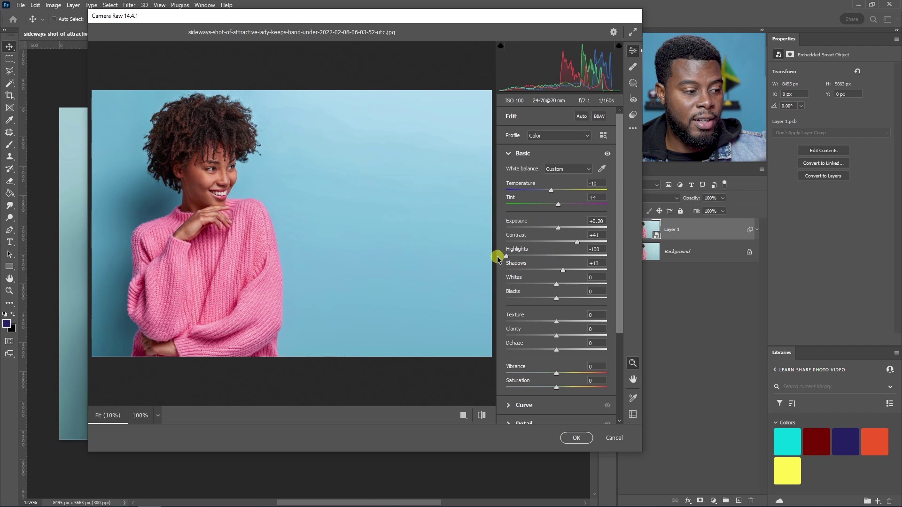
{"action": "left_click_drag", "start_coordinate": [499, 257], "coordinate": [567, 272]}
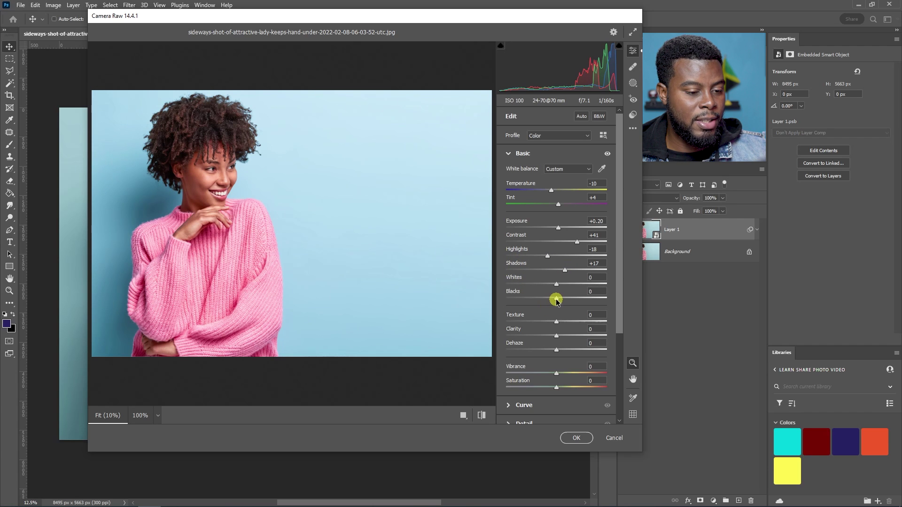
Step: Deepen the dark tones by setting Blacks to -17
{"action": "left_click_drag", "start_coordinate": [556, 300], "coordinate": [476, 302]}
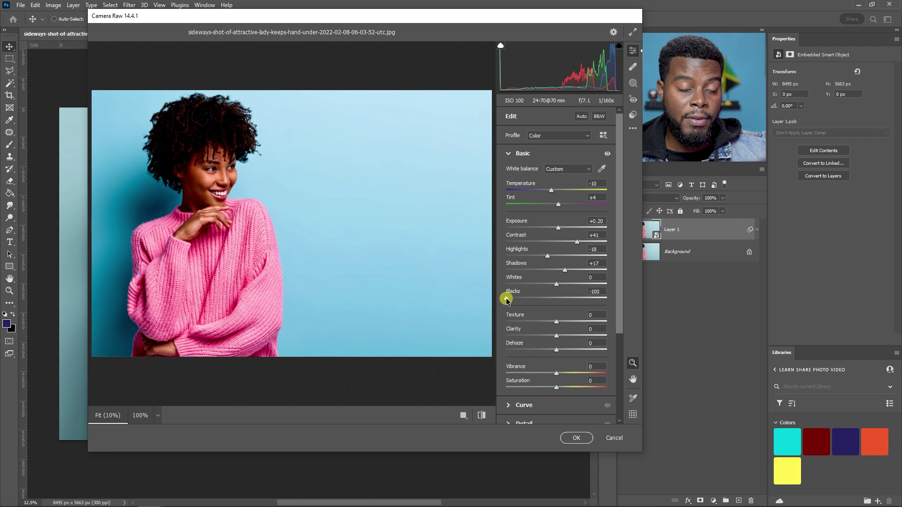
{"action": "left_click_drag", "start_coordinate": [506, 300], "coordinate": [553, 303]}
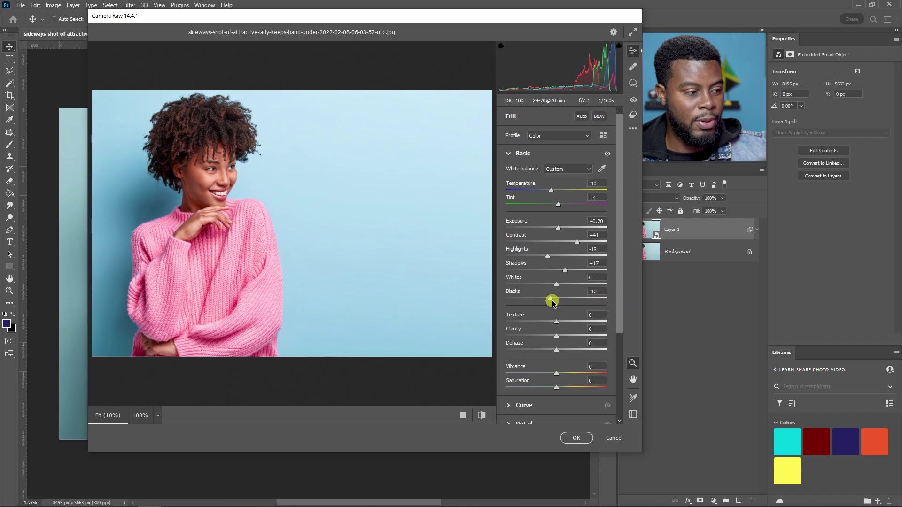
{"action": "left_click_drag", "start_coordinate": [551, 303], "coordinate": [551, 303]}
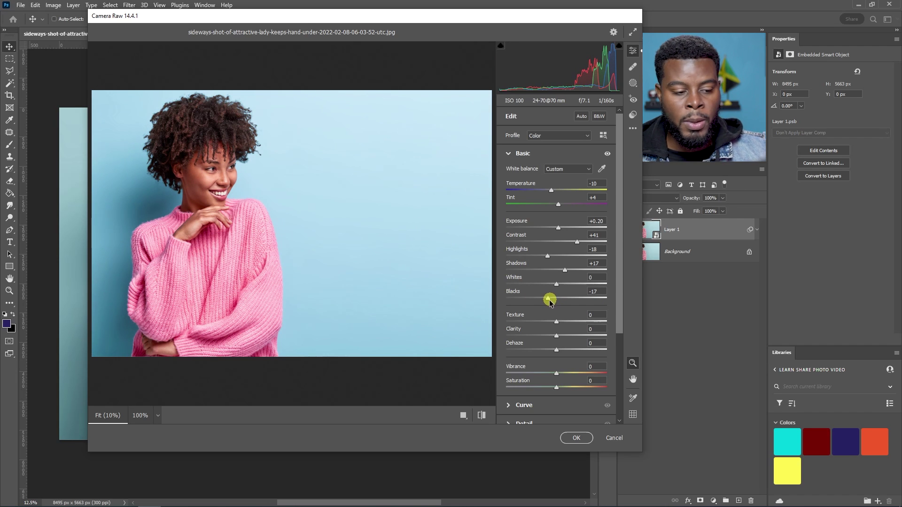
{"action": "left_click", "coordinate": [509, 154]}
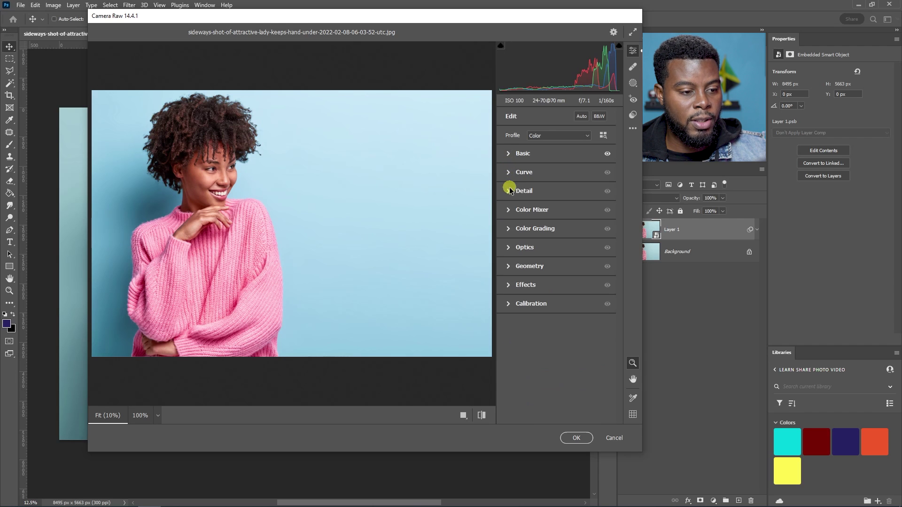
Step: In the Color Mixer, raise the saturation of the Aquas to +64 and the Blues to +47
{"action": "left_click", "coordinate": [509, 212]}
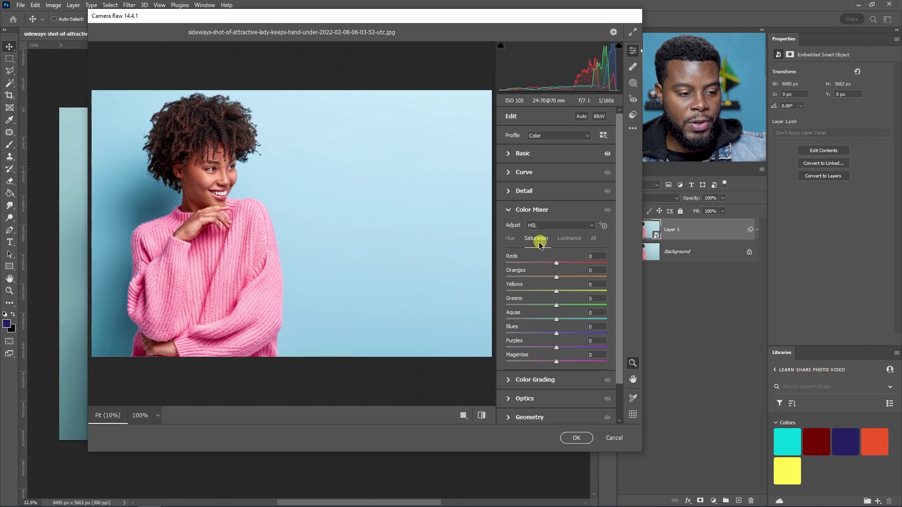
{"action": "left_click", "coordinate": [512, 241]}
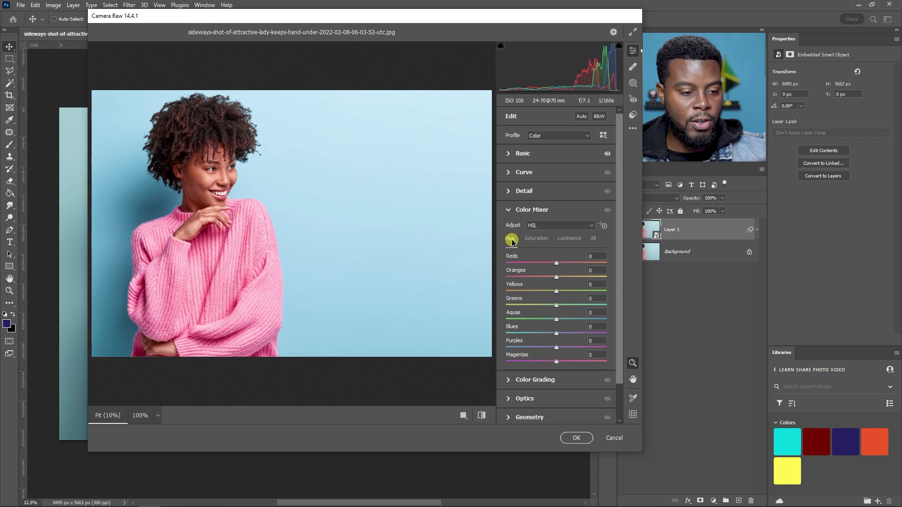
{"action": "left_click", "coordinate": [567, 239]}
{"action": "left_click", "coordinate": [537, 240]}
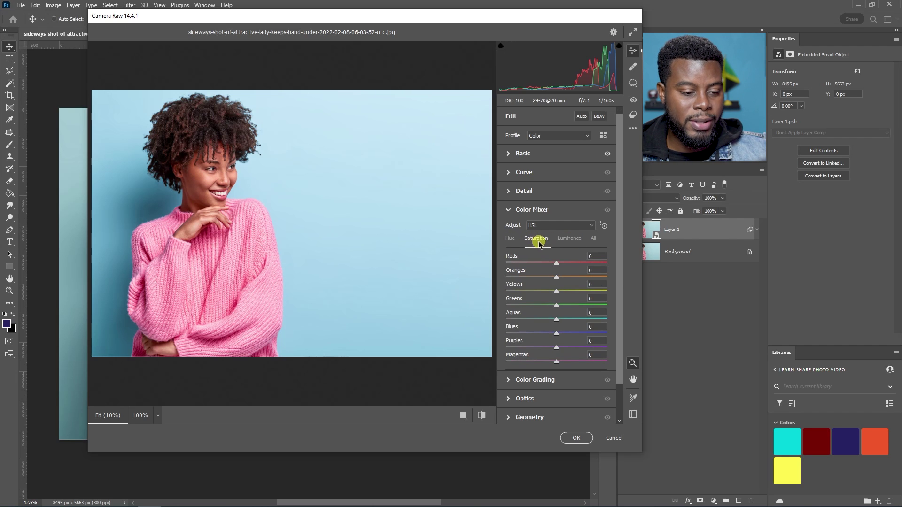
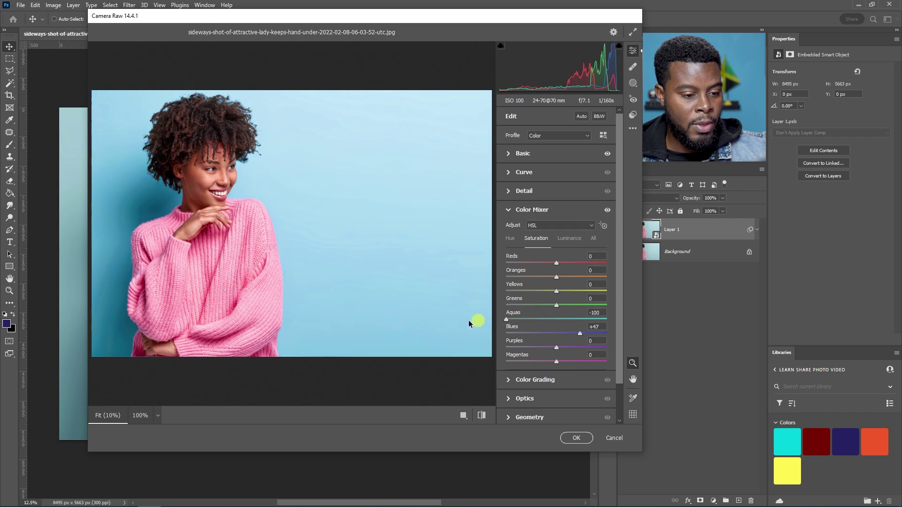
{"action": "left_click_drag", "start_coordinate": [557, 320], "coordinate": [588, 320]}
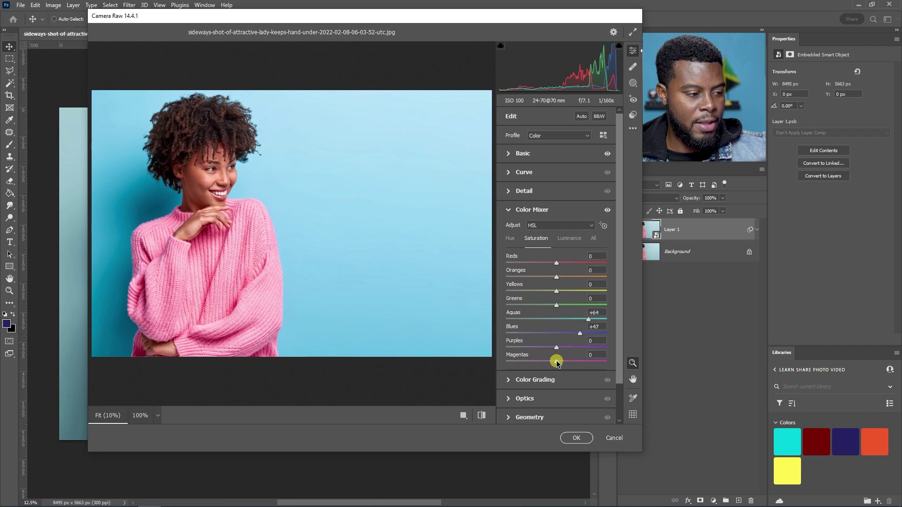
Step: Try the saturation of the Reds, Purples and Magentas at -100, and reset all three to 0
{"action": "left_click_drag", "start_coordinate": [557, 362], "coordinate": [500, 348]}
{"action": "left_click_drag", "start_coordinate": [557, 263], "coordinate": [504, 264]}
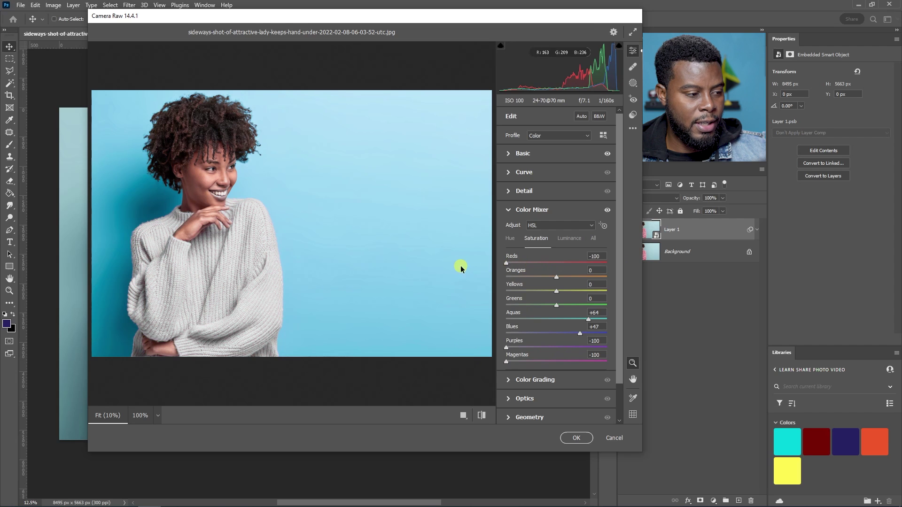
{"action": "double_click", "coordinate": [506, 263]}
{"action": "double_click", "coordinate": [507, 347]}
{"action": "double_click", "coordinate": [506, 360]}
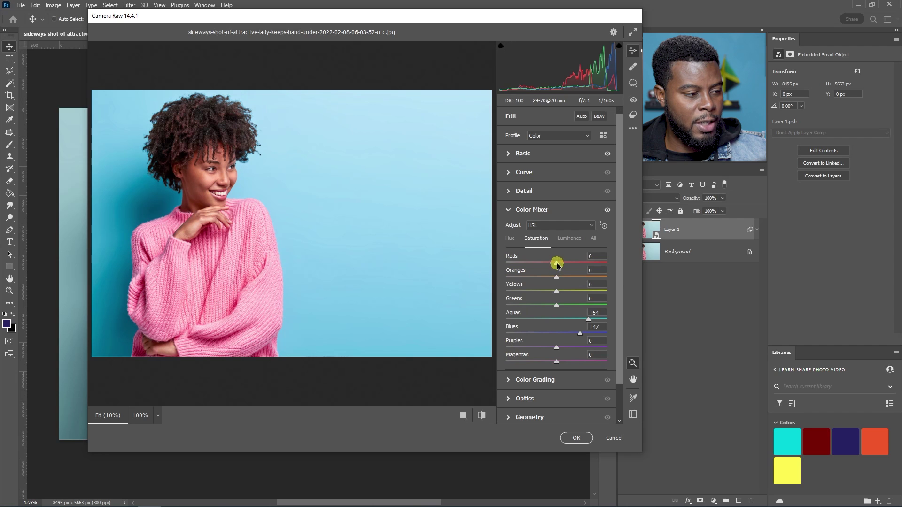
Step: Raise the Color Mixer saturation of the Reds to +32, the Magentas to +46 and the Blues to +66
{"action": "mouse_move", "coordinate": [557, 264]}
{"action": "left_mouse_down"}
{"action": "mouse_move", "coordinate": [591, 261]}
{"action": "mouse_move", "coordinate": [467, 266]}
{"action": "mouse_move", "coordinate": [569, 262]}
{"action": "left_mouse_up"}
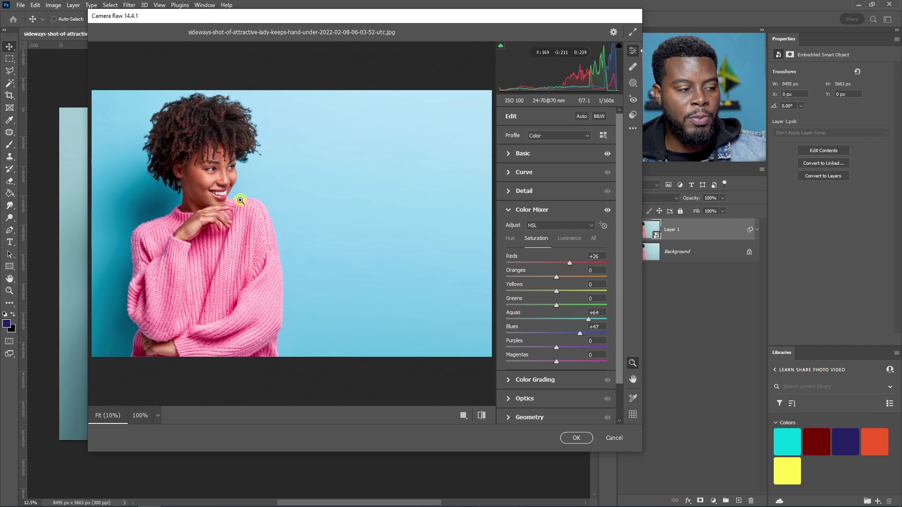
{"action": "mouse_move", "coordinate": [570, 263]}
{"action": "left_mouse_down"}
{"action": "mouse_move", "coordinate": [594, 267]}
{"action": "mouse_move", "coordinate": [548, 262]}
{"action": "mouse_move", "coordinate": [571, 263]}
{"action": "left_mouse_up"}
{"action": "left_click_drag", "start_coordinate": [559, 362], "coordinate": [561, 364]}
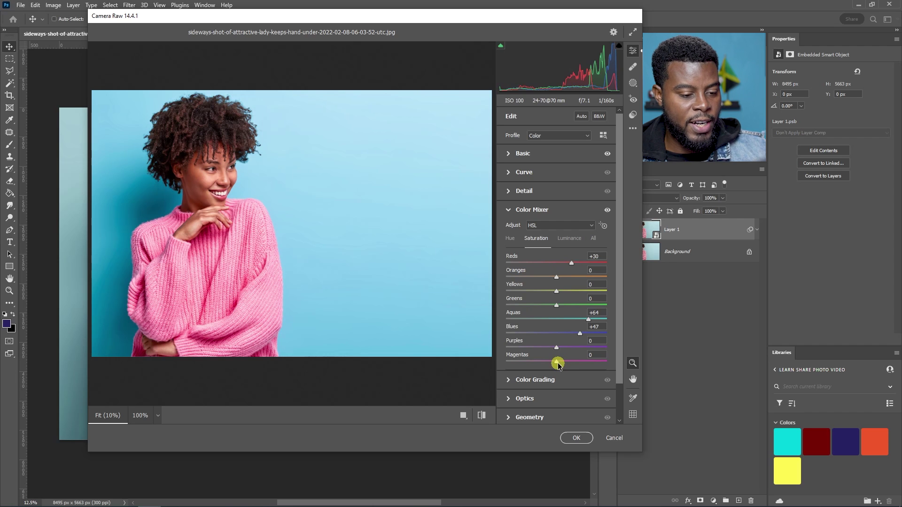
{"action": "mouse_move", "coordinate": [558, 363]}
{"action": "left_mouse_down"}
{"action": "mouse_move", "coordinate": [483, 358]}
{"action": "mouse_move", "coordinate": [620, 359]}
{"action": "mouse_move", "coordinate": [472, 348]}
{"action": "mouse_move", "coordinate": [600, 354]}
{"action": "mouse_move", "coordinate": [558, 350]}
{"action": "left_mouse_up"}
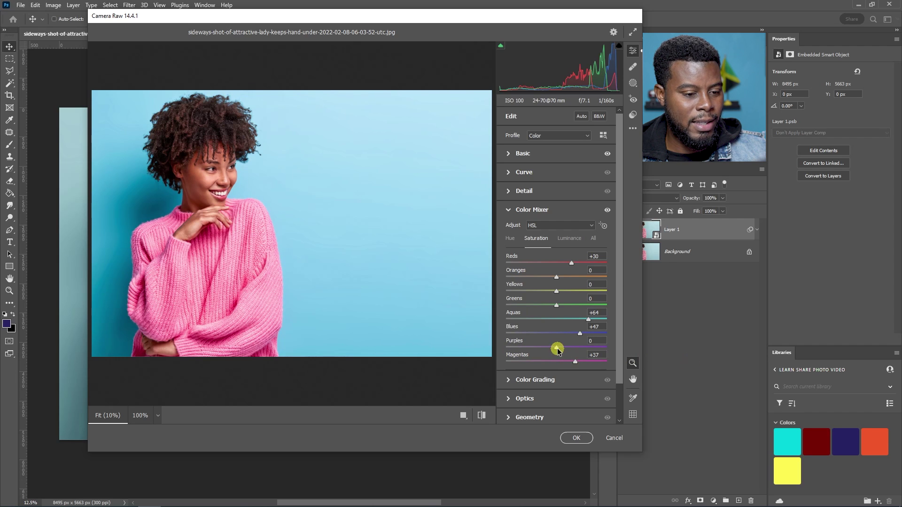
{"action": "left_click_drag", "start_coordinate": [575, 361], "coordinate": [579, 361]}
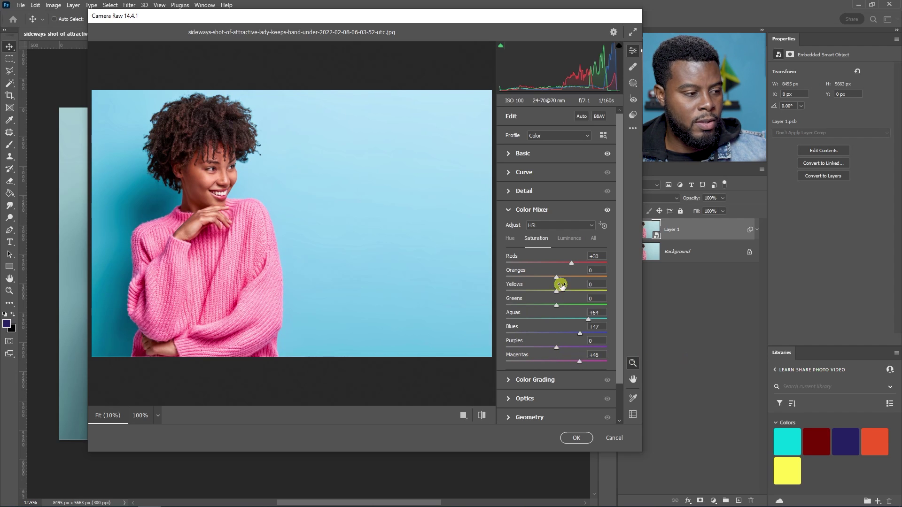
{"action": "left_click_drag", "start_coordinate": [571, 266], "coordinate": [573, 266]}
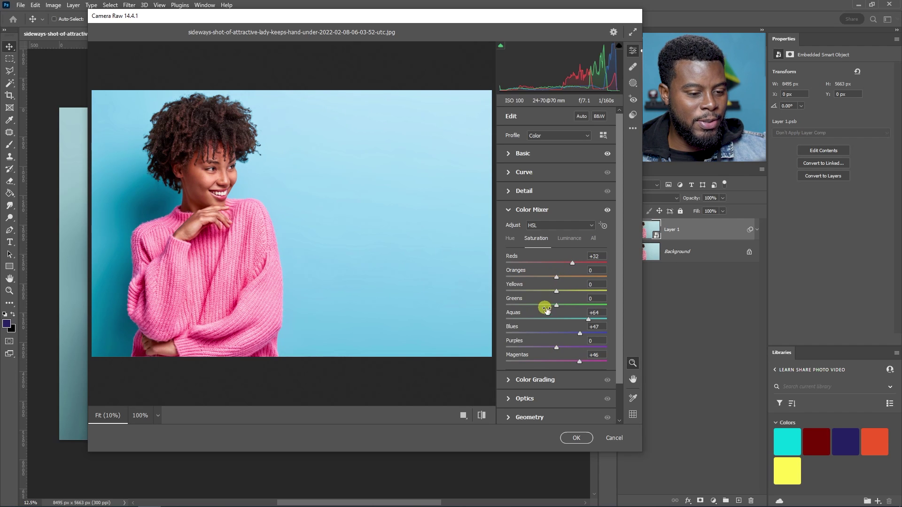
{"action": "left_click_drag", "start_coordinate": [580, 333], "coordinate": [591, 333]}
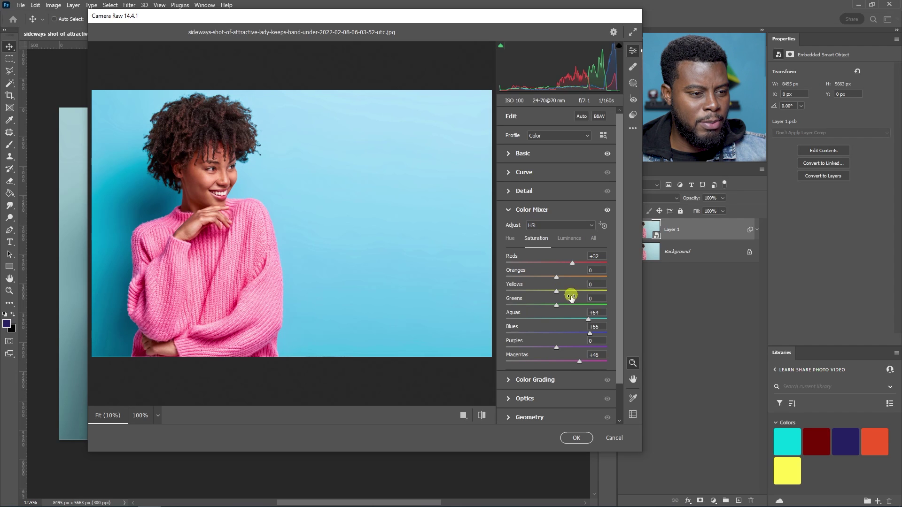
Step: Raise the Contrast of the portrait to +50 in the basic tone adjustments
{"action": "left_click", "coordinate": [508, 153]}
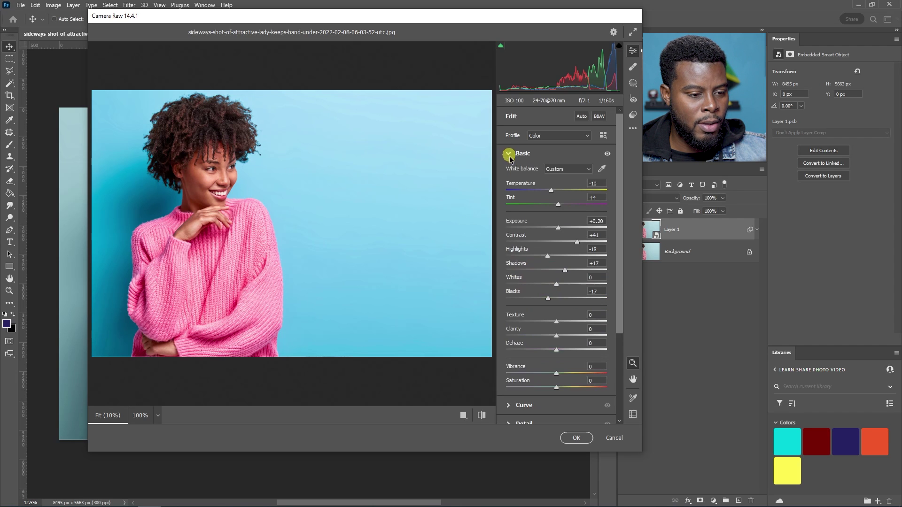
{"action": "left_click_drag", "start_coordinate": [578, 242], "coordinate": [582, 243]}
{"action": "left_click", "coordinate": [508, 154]}
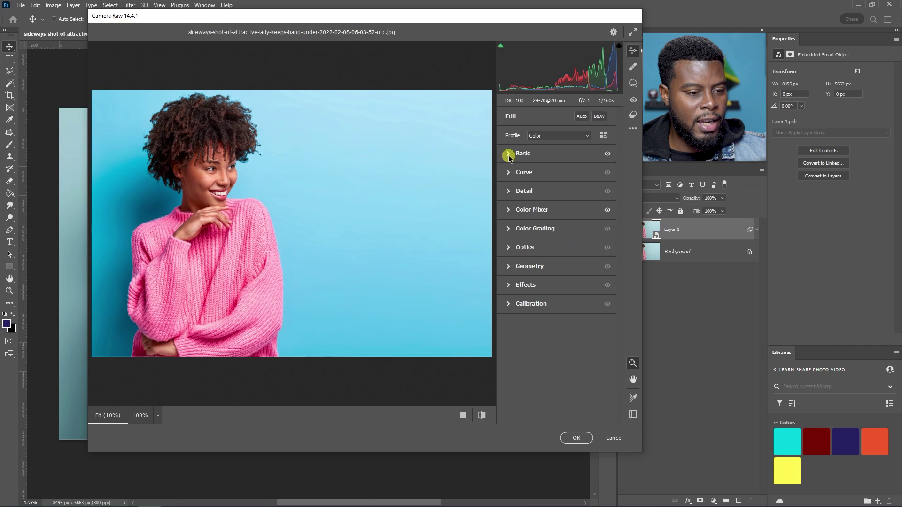
Step: Set Sharpening to 13 in the detail adjustments and apply the Camera Raw Filter to Layer 1
{"action": "left_click", "coordinate": [509, 190]}
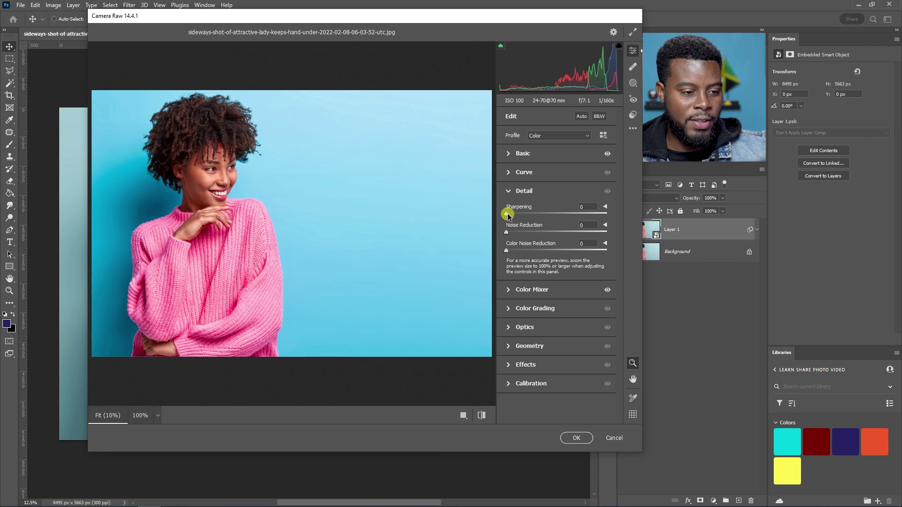
{"action": "mouse_move", "coordinate": [507, 216]}
{"action": "left_mouse_down"}
{"action": "mouse_move", "coordinate": [523, 216]}
{"action": "mouse_move", "coordinate": [516, 217]}
{"action": "left_mouse_up"}
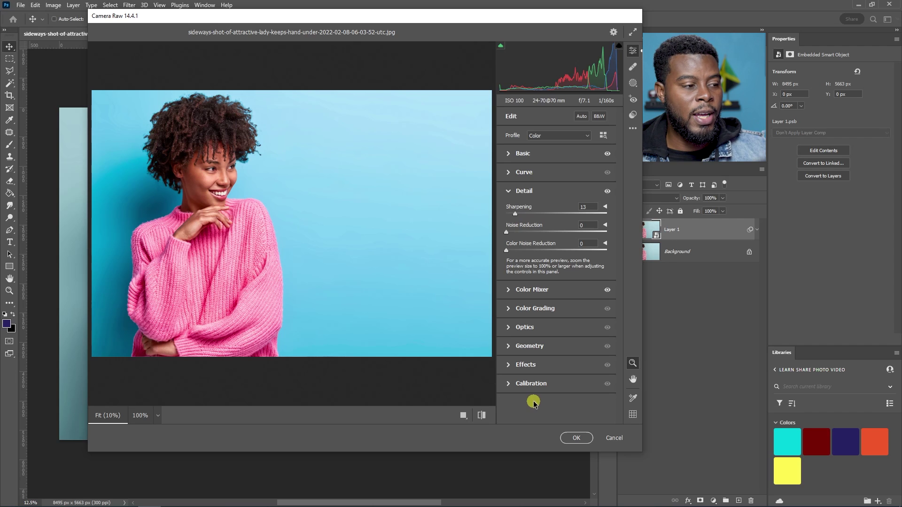
{"action": "left_click", "coordinate": [577, 438]}
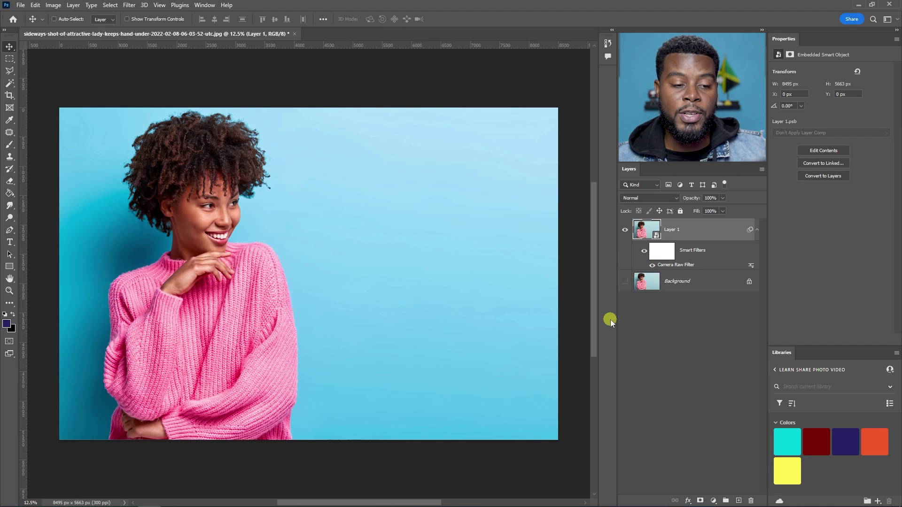
Step: Compare the portrait with and without the Camera Raw Filter, leaving the smart filter visible
{"action": "left_click", "coordinate": [652, 266]}
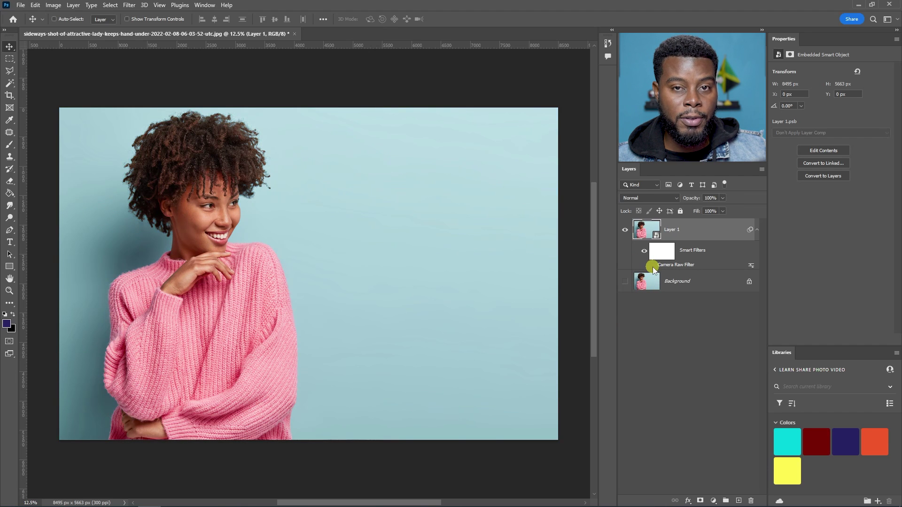
{"action": "left_click", "coordinate": [652, 266]}
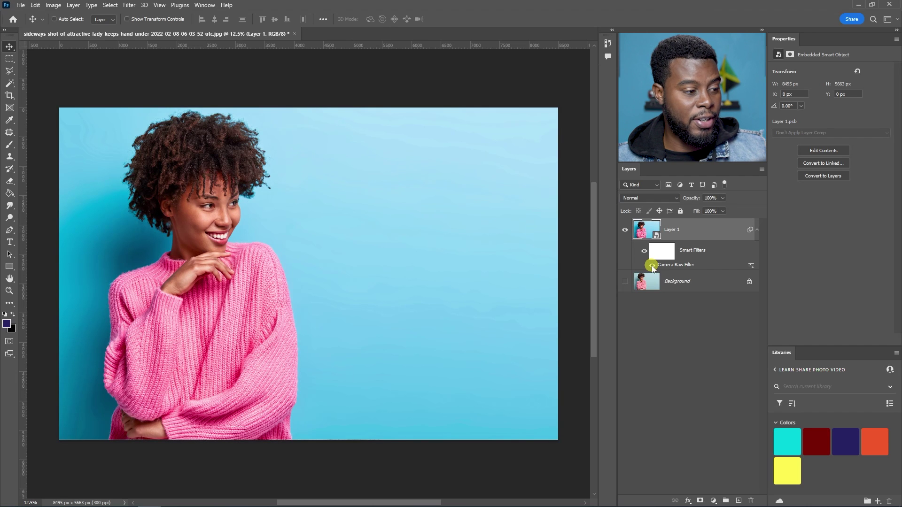
{"action": "left_click", "coordinate": [651, 267]}
{"action": "left_click", "coordinate": [652, 266]}
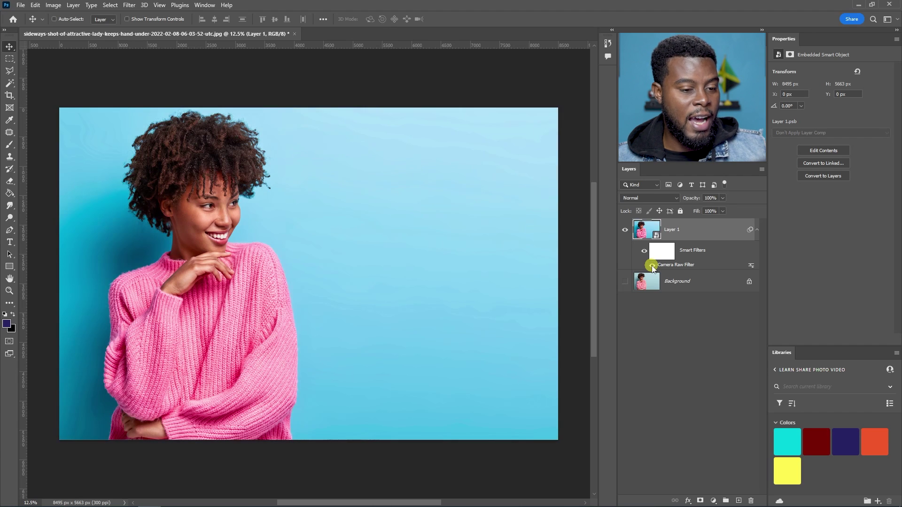
Step: Make the Background layer visible and compare the edited Layer 1 against the original photo beneath it
{"action": "left_click", "coordinate": [624, 281]}
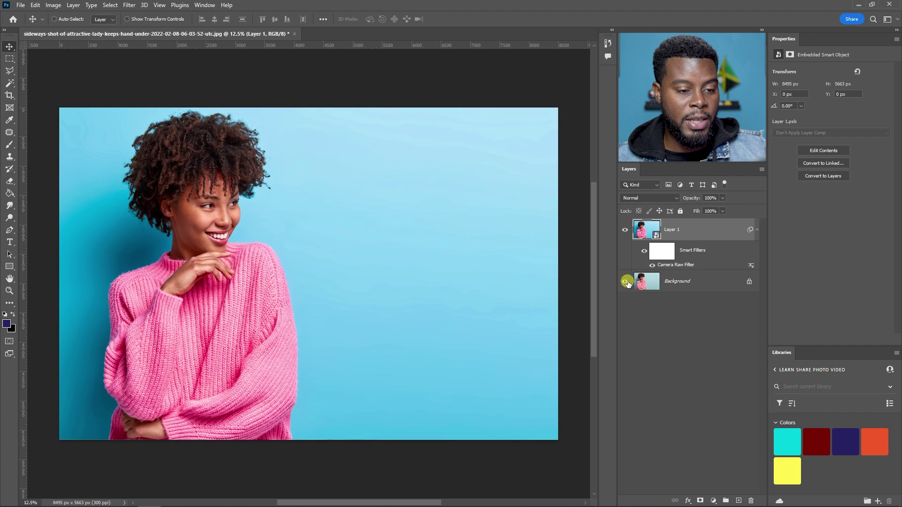
{"action": "left_click", "coordinate": [626, 232]}
{"action": "left_click", "coordinate": [625, 232]}
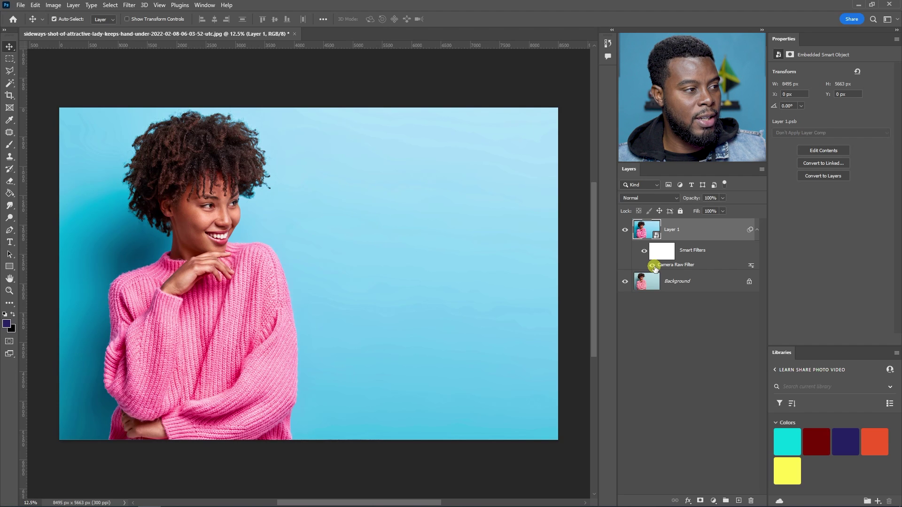
Step: Save the project as a PSD named "LSPV 101 Photoshop Photo Editing" with Maximize Compatibility on
{"action": "key", "text": "ctrl+s"}
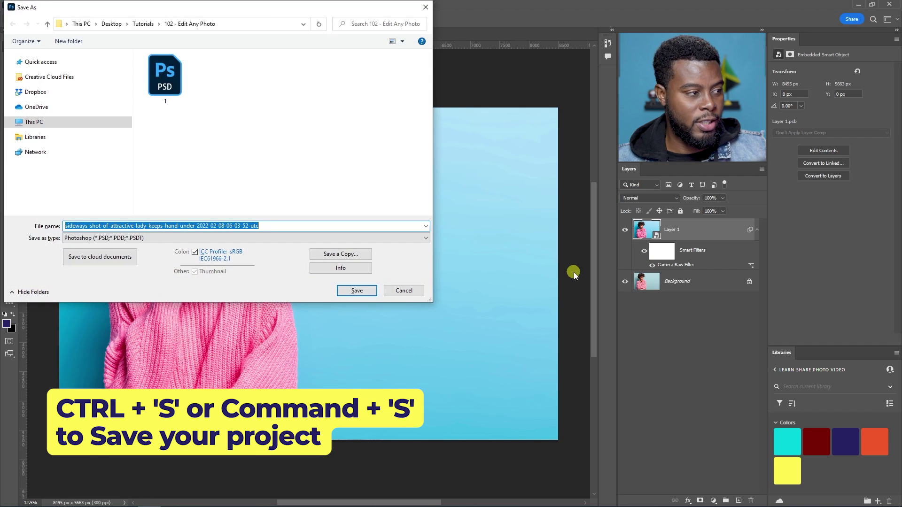
{"action": "type", "text": "LS"}
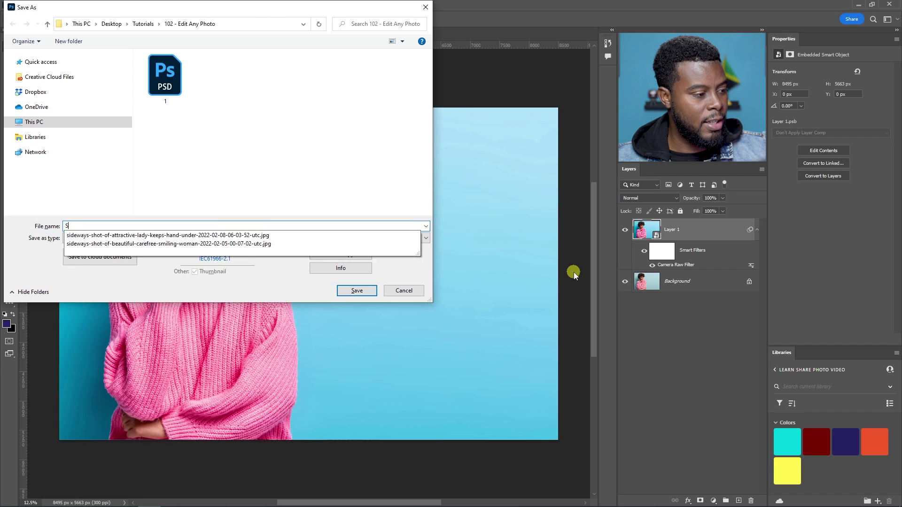
{"action": "type", "text": "1010"}
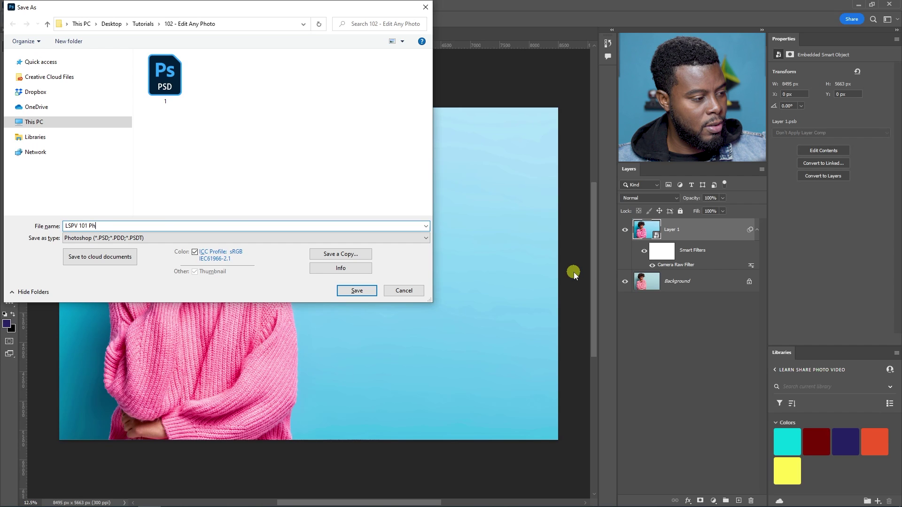
{"action": "type", "text": "Editing"}
{"action": "left_click", "coordinate": [356, 291]}
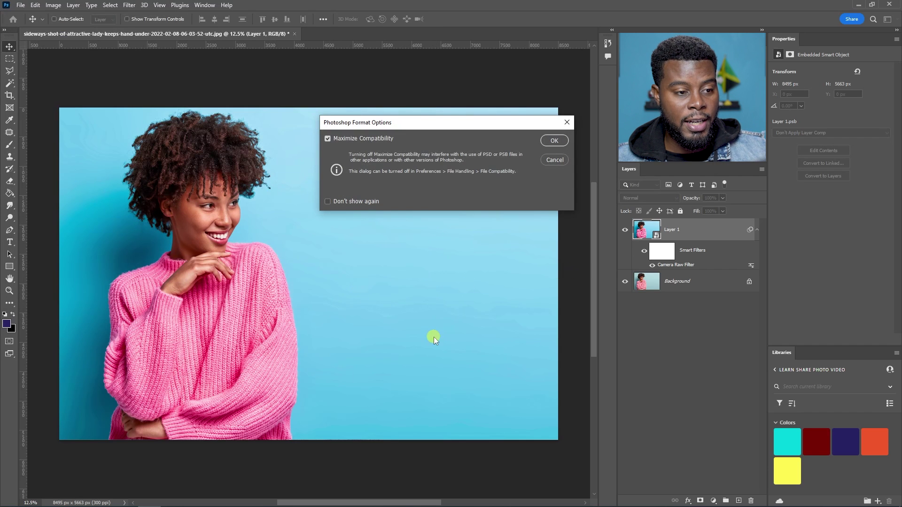
{"action": "left_click", "coordinate": [554, 140]}
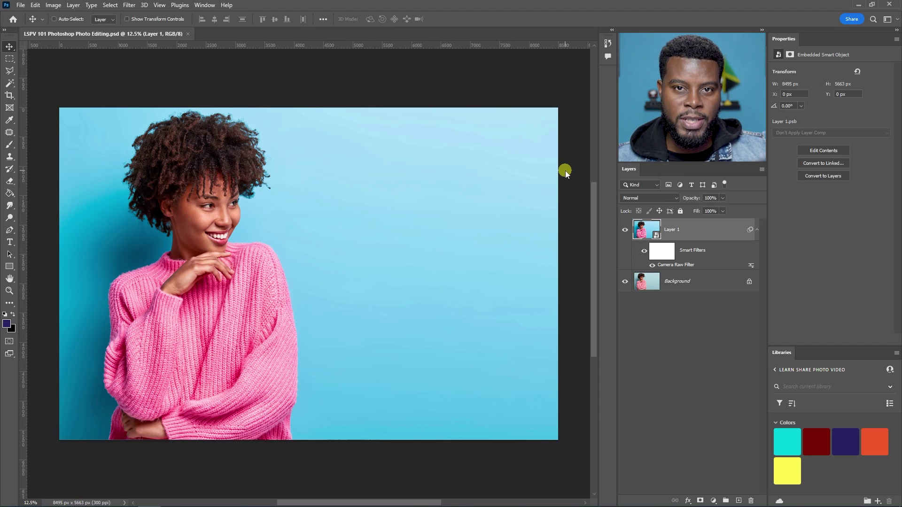
Step: Compare the edited portrait with the original by hiding and showing Layer 1 twice, and save the document
{"action": "left_click", "coordinate": [626, 230]}
{"action": "left_click", "coordinate": [626, 231]}
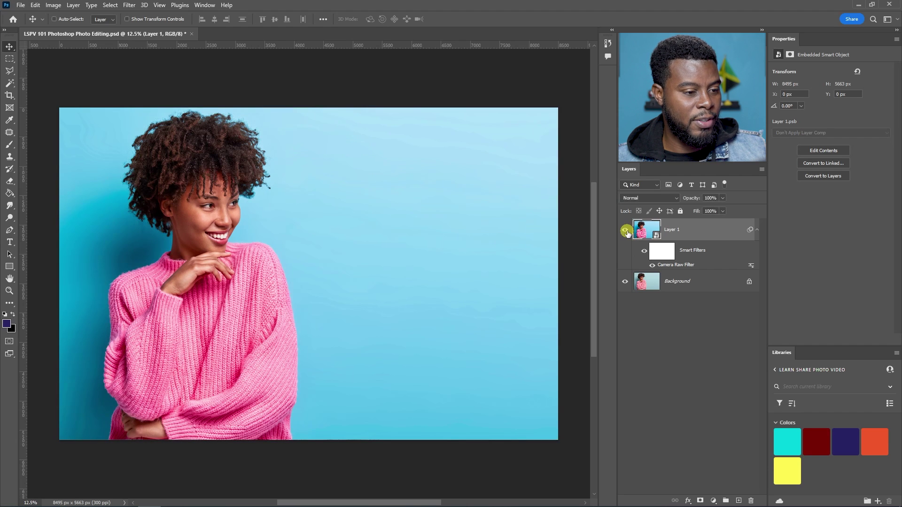
{"action": "left_click", "coordinate": [626, 230]}
{"action": "left_click", "coordinate": [626, 230]}
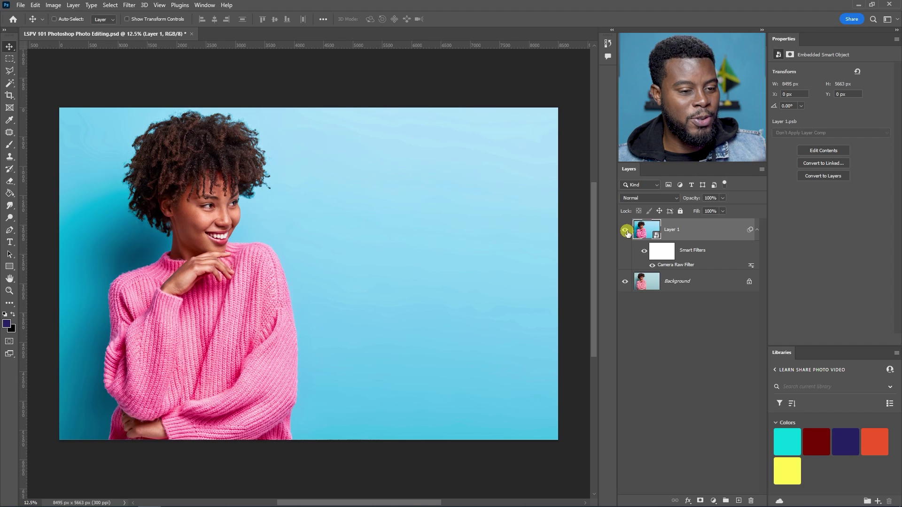
{"action": "key", "text": "ctrl+s"}
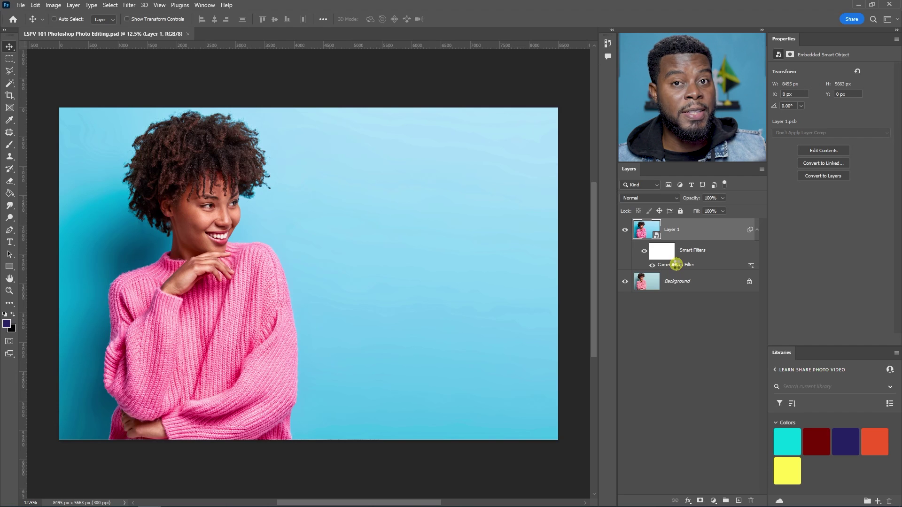
Step: Reopen Layer 1's Camera Raw Filter and move the point curve's black point to Input 21, Output 19
{"action": "double_click", "coordinate": [676, 265]}
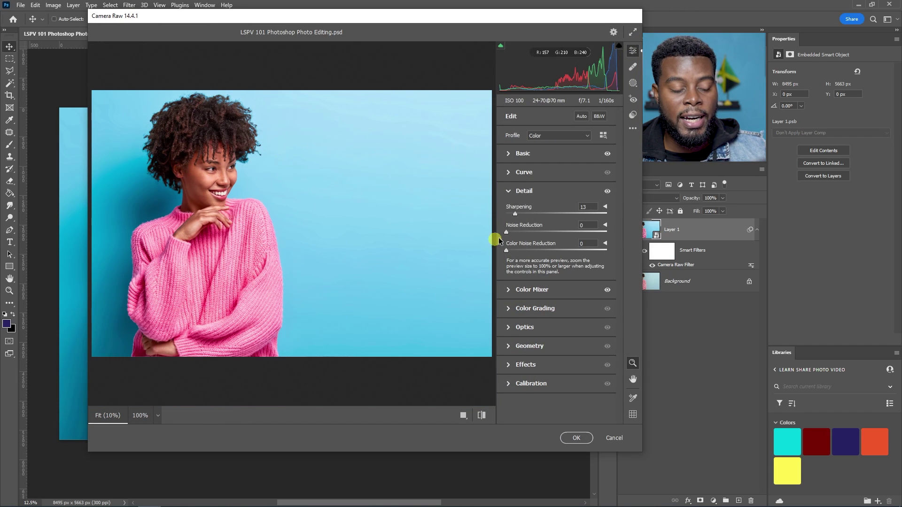
{"action": "left_click", "coordinate": [508, 173]}
{"action": "left_click_drag", "start_coordinate": [505, 303], "coordinate": [514, 296]}
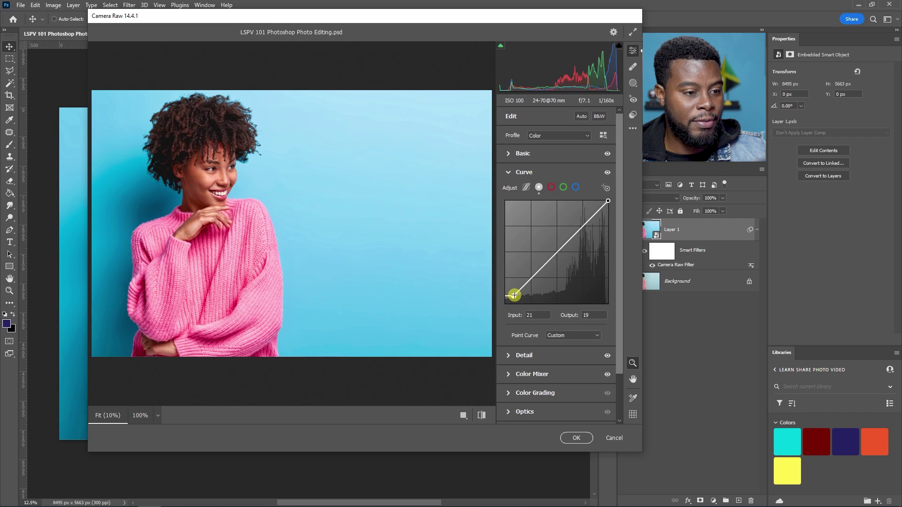
Step: Increase the Contrast in the basic tone adjustments to +56
{"action": "left_click", "coordinate": [512, 154]}
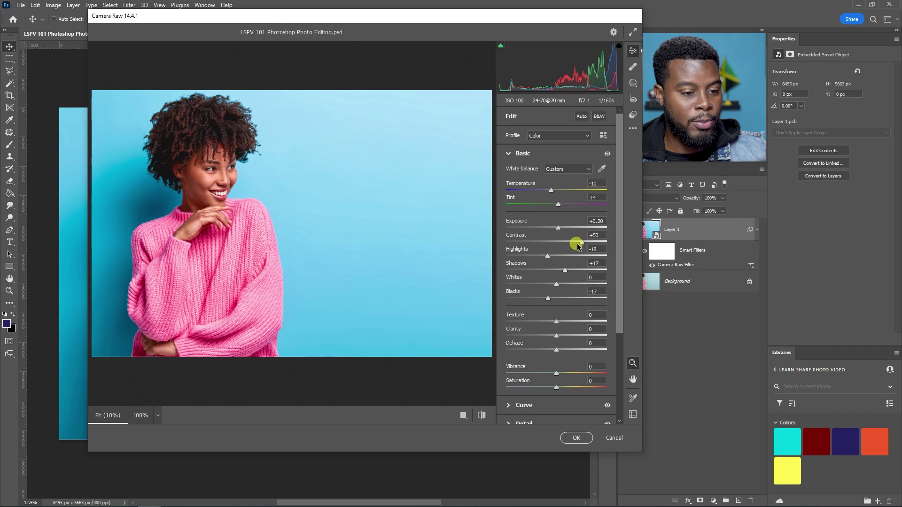
{"action": "left_click_drag", "start_coordinate": [582, 243], "coordinate": [584, 242]}
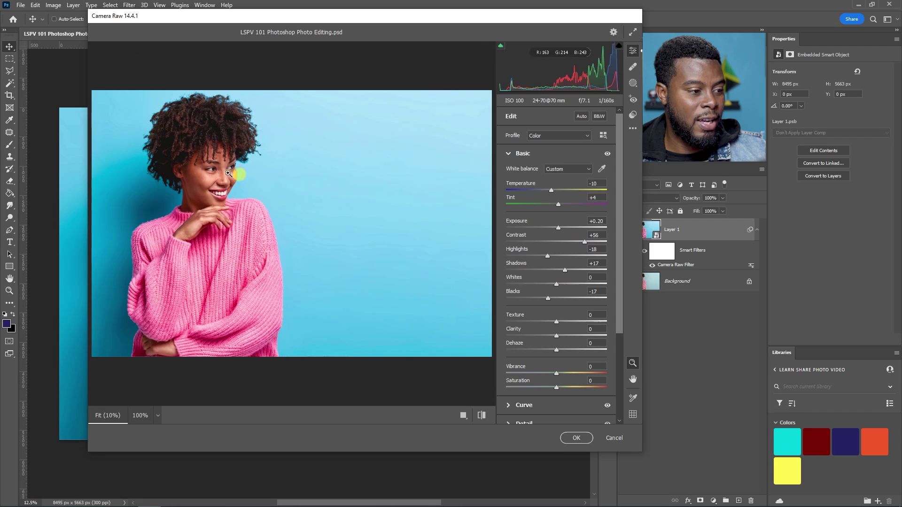
Step: Create a brush mask with Shadows at +43 and paint it over the woman's face to lighten the dark areas
{"action": "left_click", "coordinate": [191, 162]}
{"action": "left_click", "coordinate": [159, 420]}
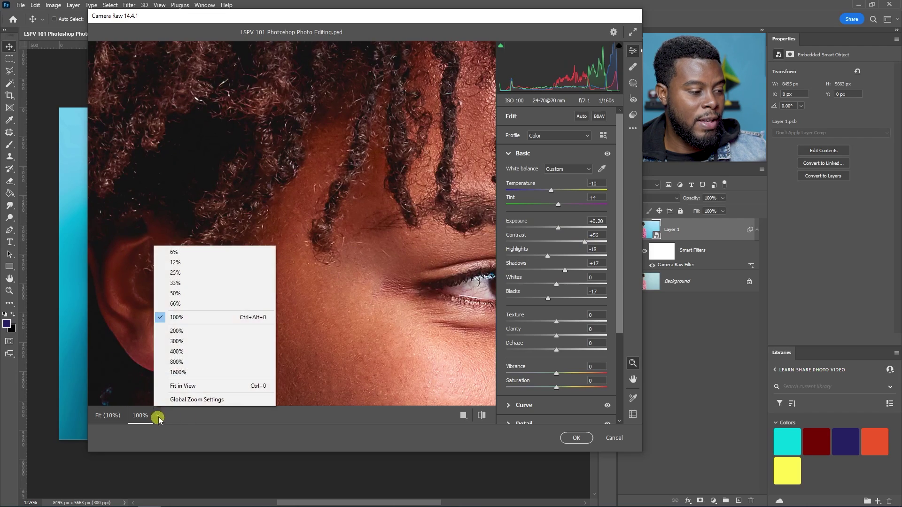
{"action": "left_click", "coordinate": [209, 295]}
{"action": "left_click_drag", "start_coordinate": [392, 261], "coordinate": [423, 283]}
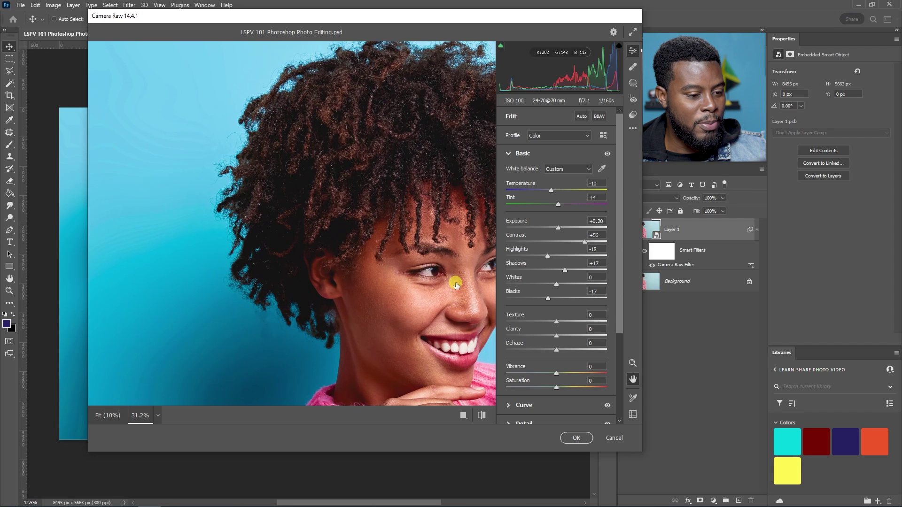
{"action": "left_click_drag", "start_coordinate": [457, 284], "coordinate": [329, 258]}
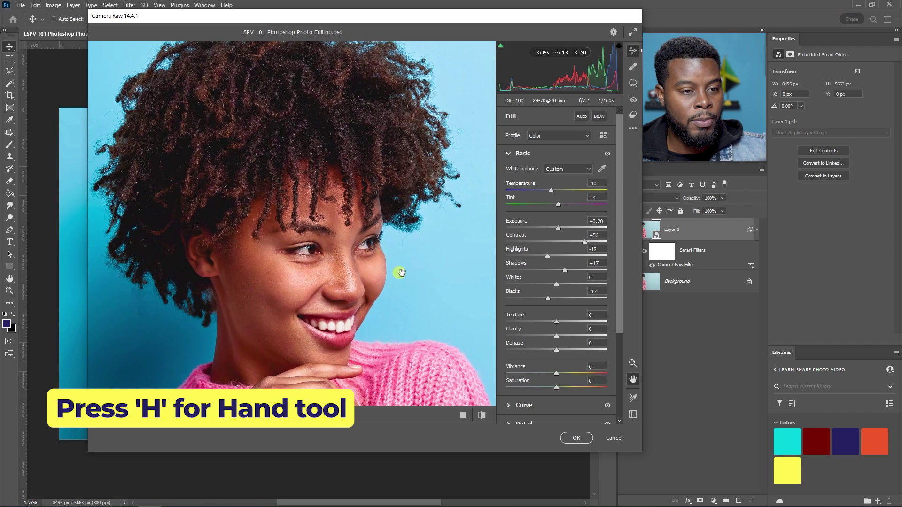
{"action": "left_click_drag", "start_coordinate": [375, 261], "coordinate": [374, 247]}
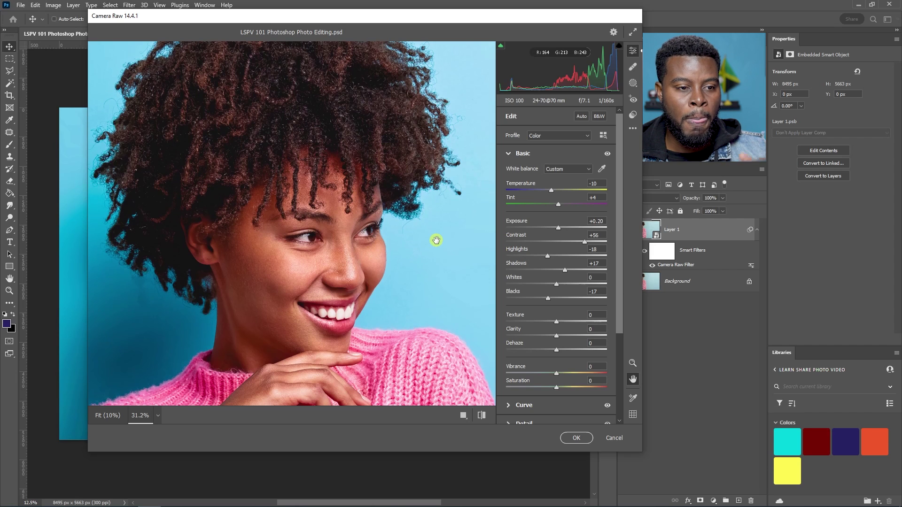
{"action": "left_click", "coordinate": [633, 84]}
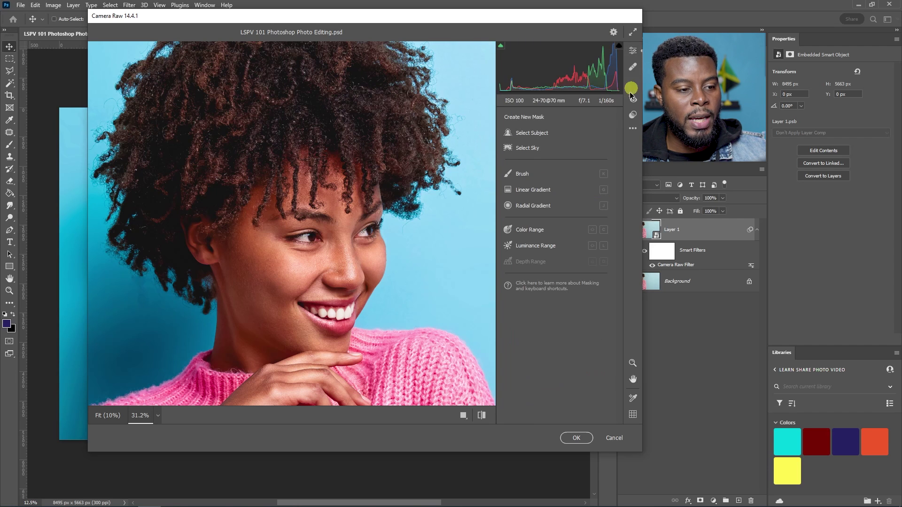
{"action": "left_click", "coordinate": [519, 174]}
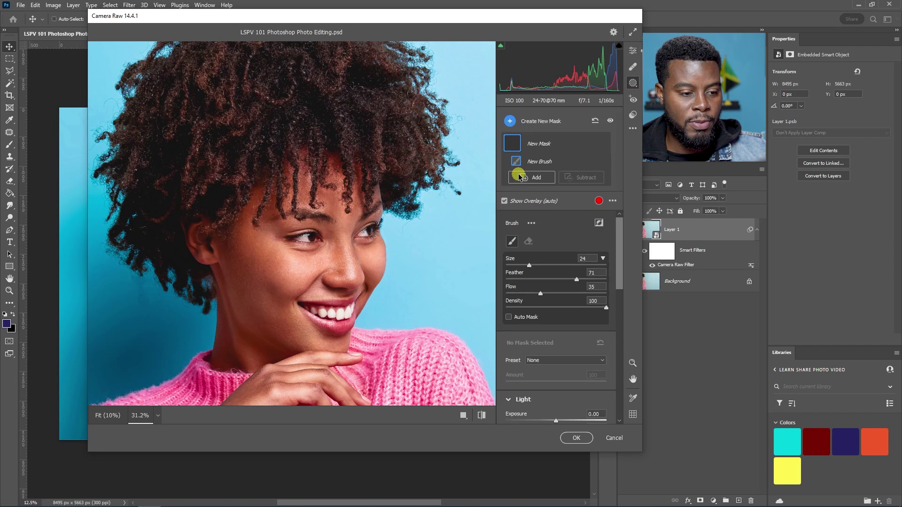
{"action": "left_click_drag", "start_coordinate": [619, 249], "coordinate": [612, 302]}
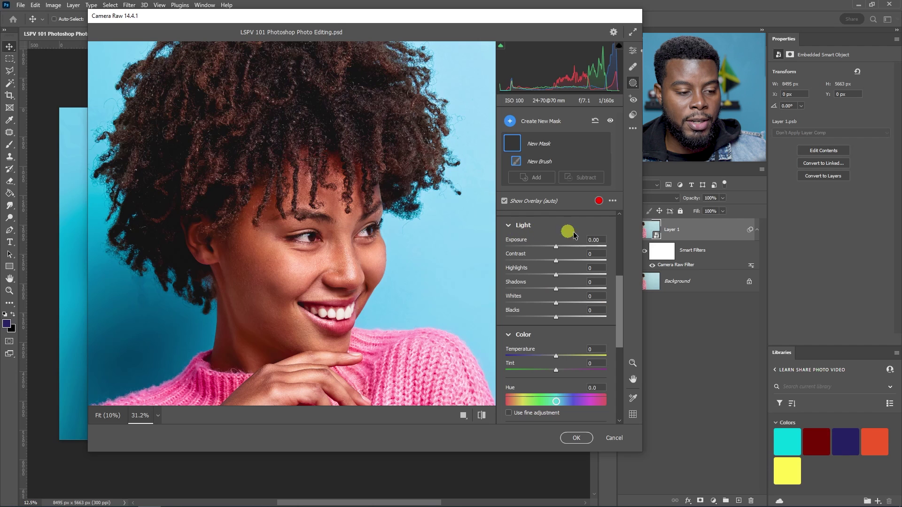
{"action": "left_click_drag", "start_coordinate": [557, 291], "coordinate": [571, 292]}
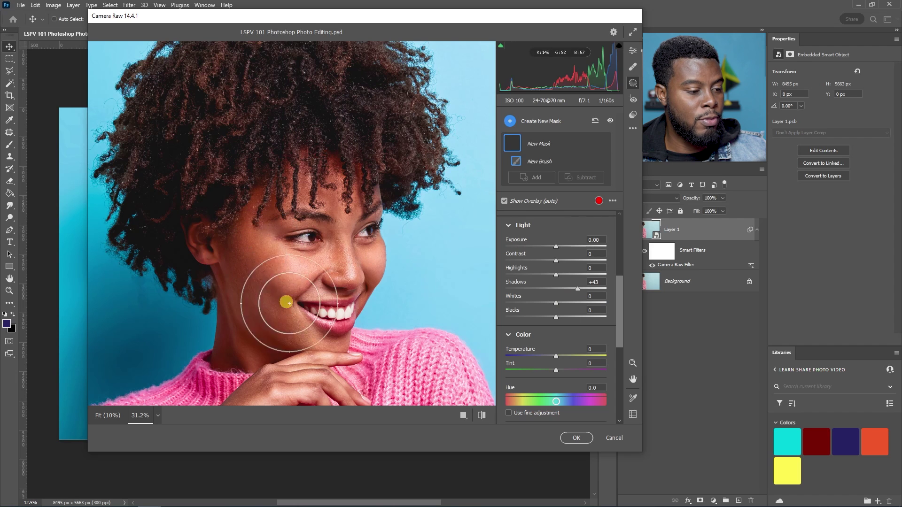
{"action": "mouse_move", "coordinate": [257, 279]}
{"action": "left_mouse_down"}
{"action": "mouse_move", "coordinate": [294, 318]}
{"action": "mouse_move", "coordinate": [322, 171]}
{"action": "mouse_move", "coordinate": [423, 188]}
{"action": "left_mouse_up"}
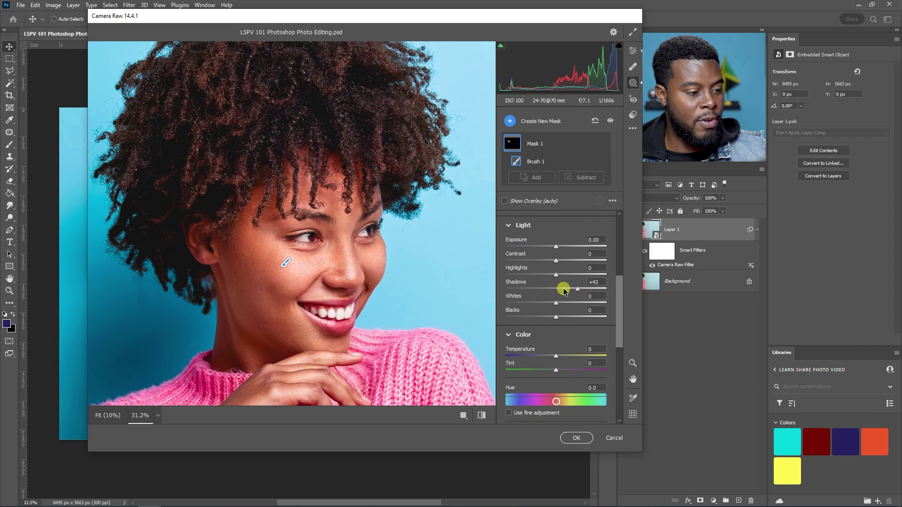
Step: Compare the face with and without the brush mask by deleting the mask and restoring it
{"action": "key", "text": "Delete"}
{"action": "key", "text": "ctrl+z"}
{"action": "key", "text": "ctrl+shift+z"}
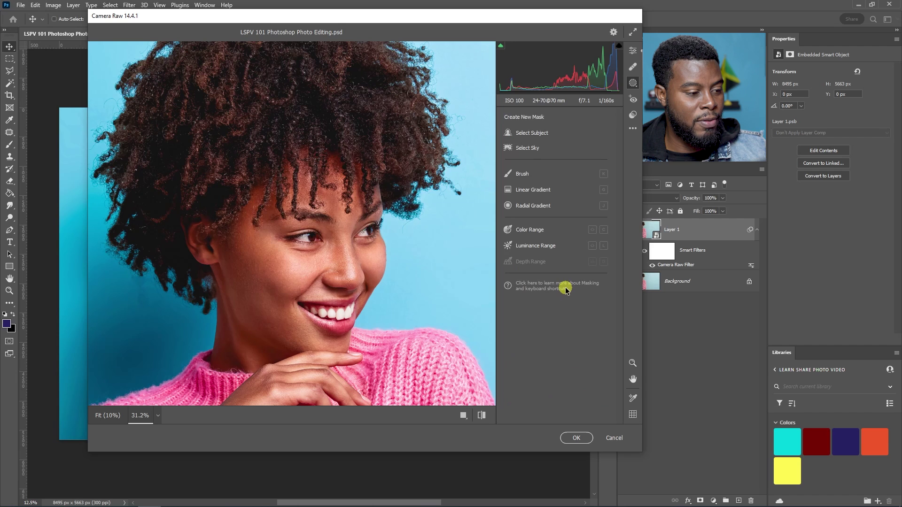
{"action": "key", "text": "ctrl+z"}
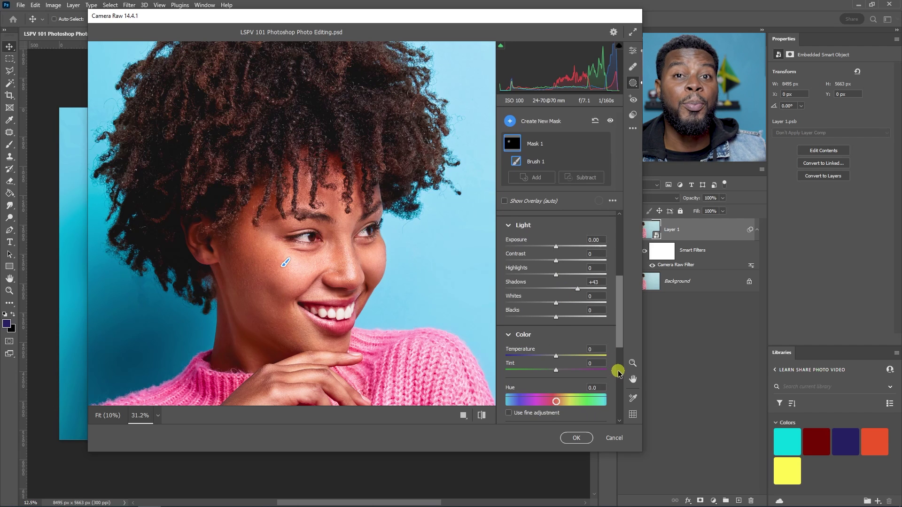
Step: Apply the updated Camera Raw adjustments to the smart object and save the document
{"action": "left_click", "coordinate": [577, 438]}
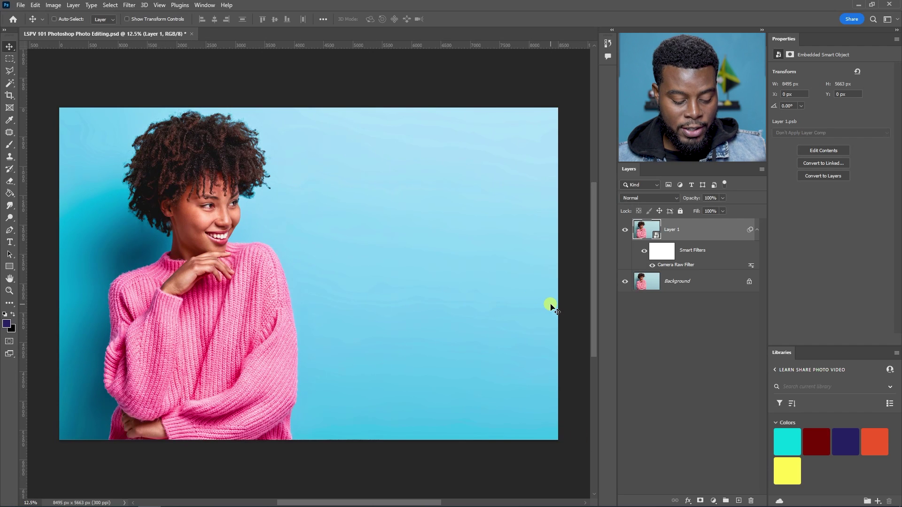
{"action": "key", "text": "ctrl+s"}
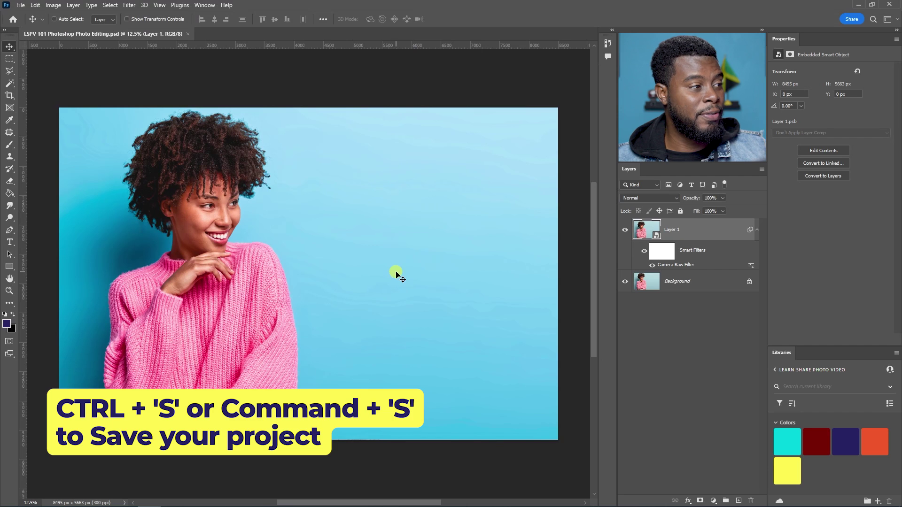
Step: Save a JPEG copy of the edit named "LSPV 101 Photoshop Photo Editing copy" in the 102 - Edit Any Photo folder
{"action": "left_click", "coordinate": [20, 4]}
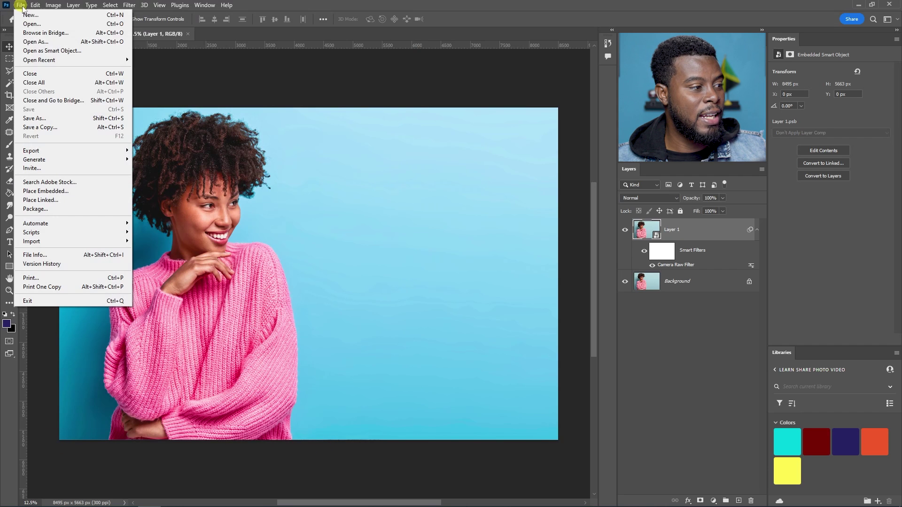
{"action": "left_click", "coordinate": [73, 127]}
{"action": "left_click", "coordinate": [310, 238]}
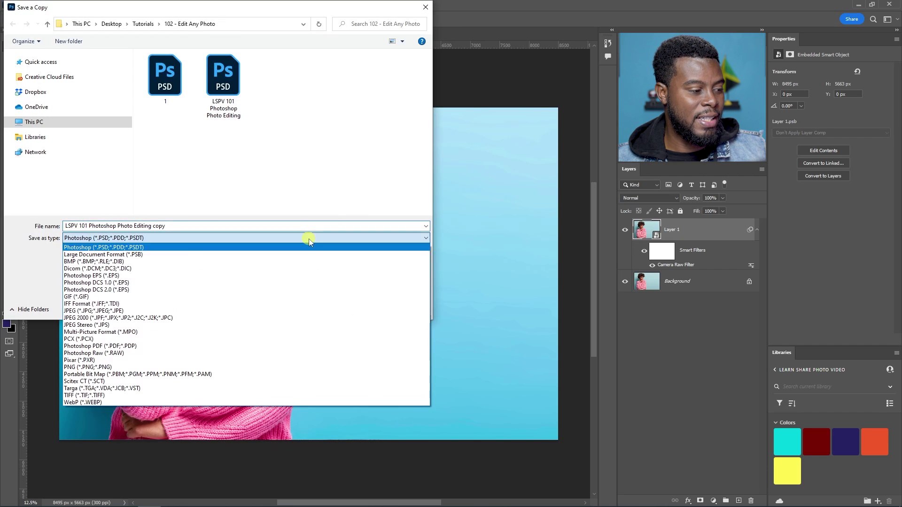
{"action": "left_click", "coordinate": [302, 311]}
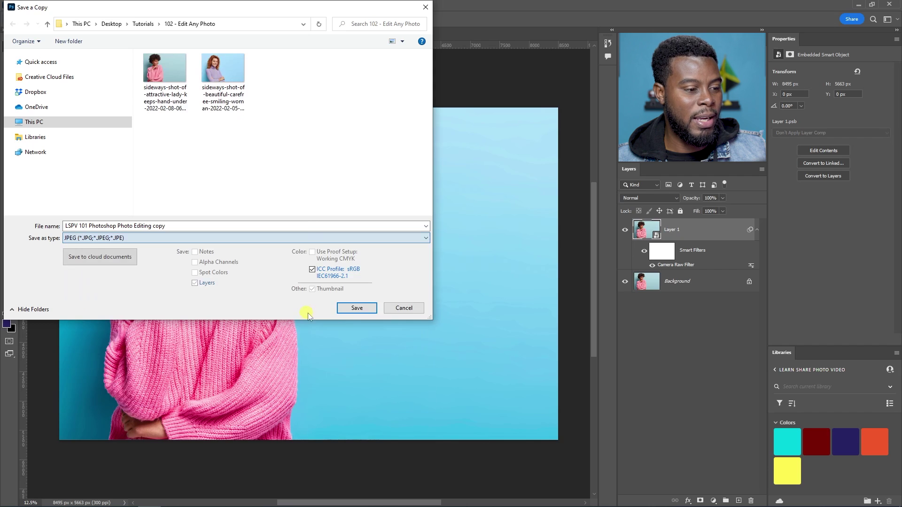
{"action": "left_click", "coordinate": [356, 309]}
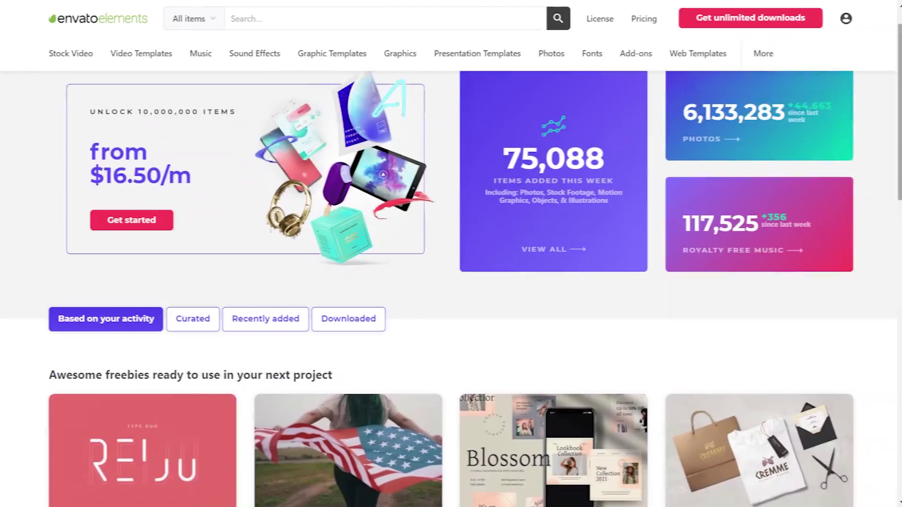
{"action": "scroll", "coordinate": [451, 282], "scroll_direction": "down", "scroll_amount": 10}
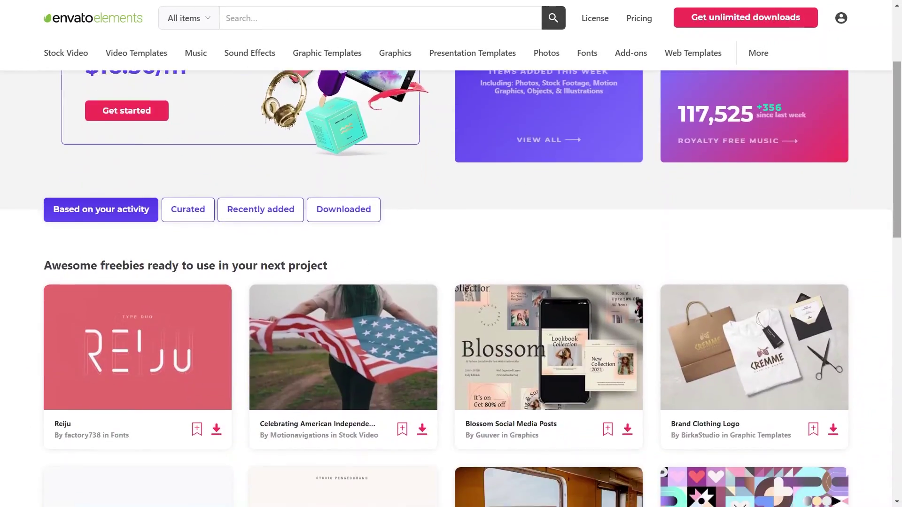